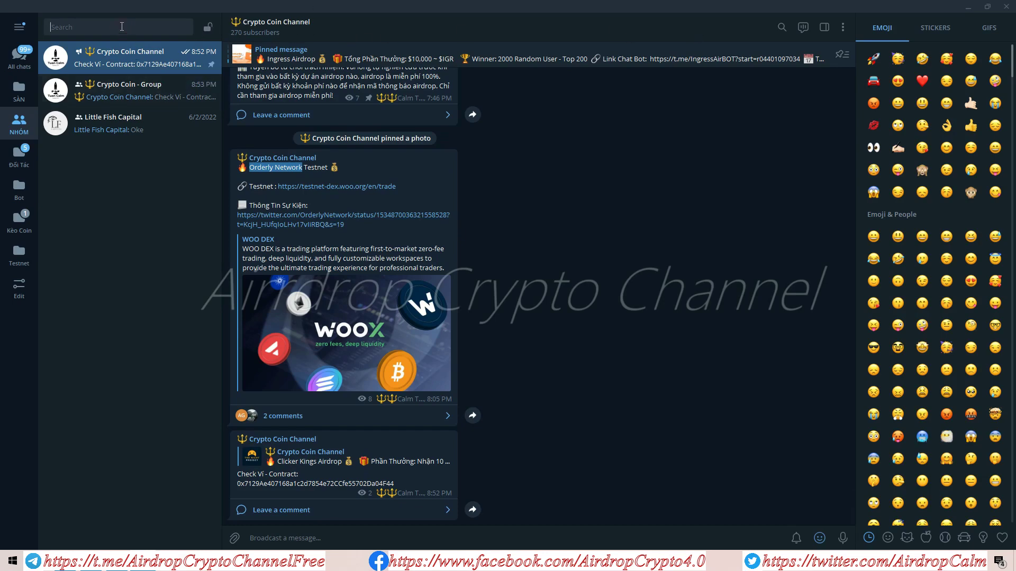
- Search the Crypto Coin Channel's messages for "zenith", open the Zenith Testnet post, and clear the search
type("zr")
key("BackSpace")
key("BackSpace")
left_click(782, 28)
type("zen")
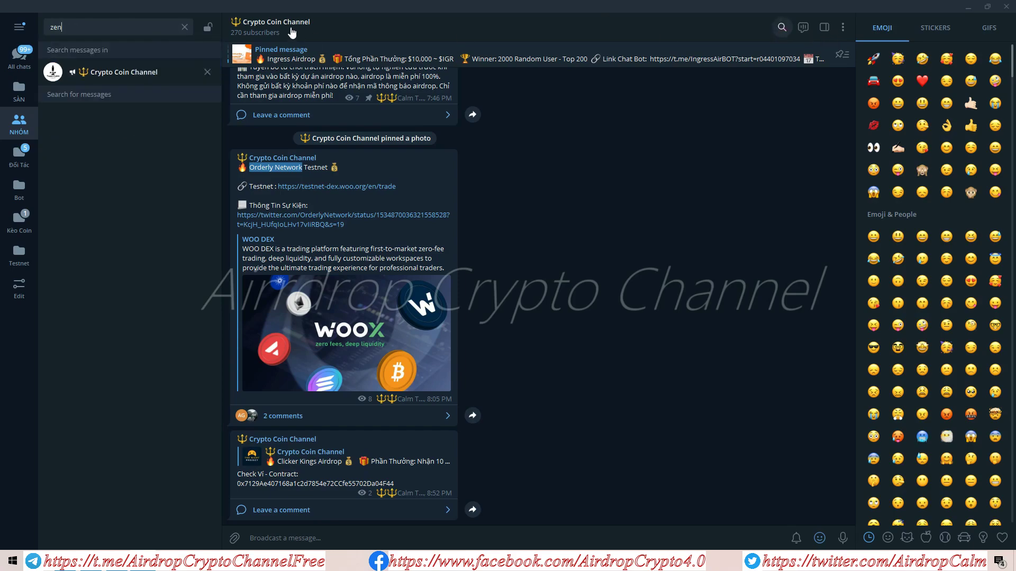
type("ith")
left_click(162, 127)
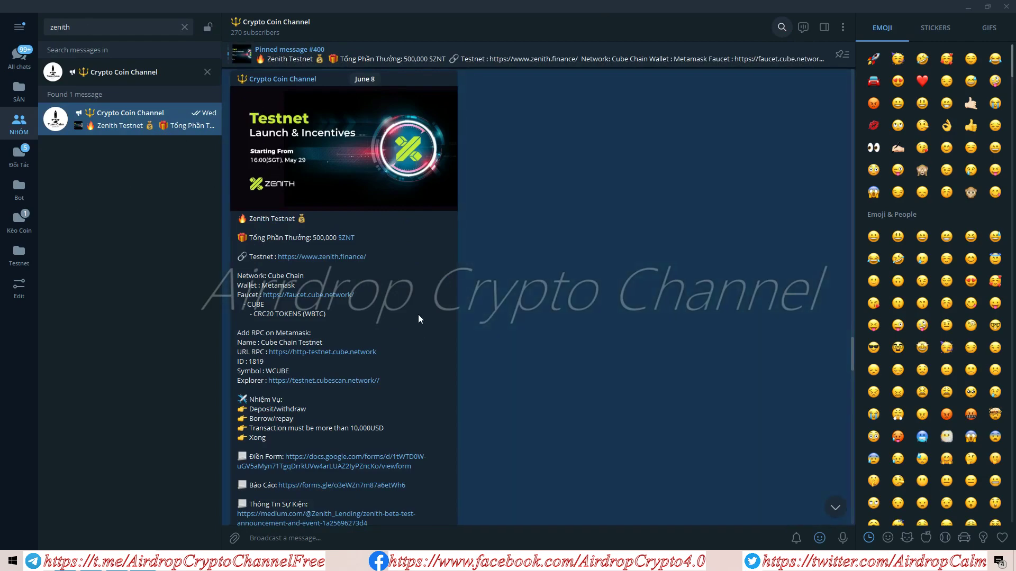
left_click(207, 71)
left_click(185, 27)
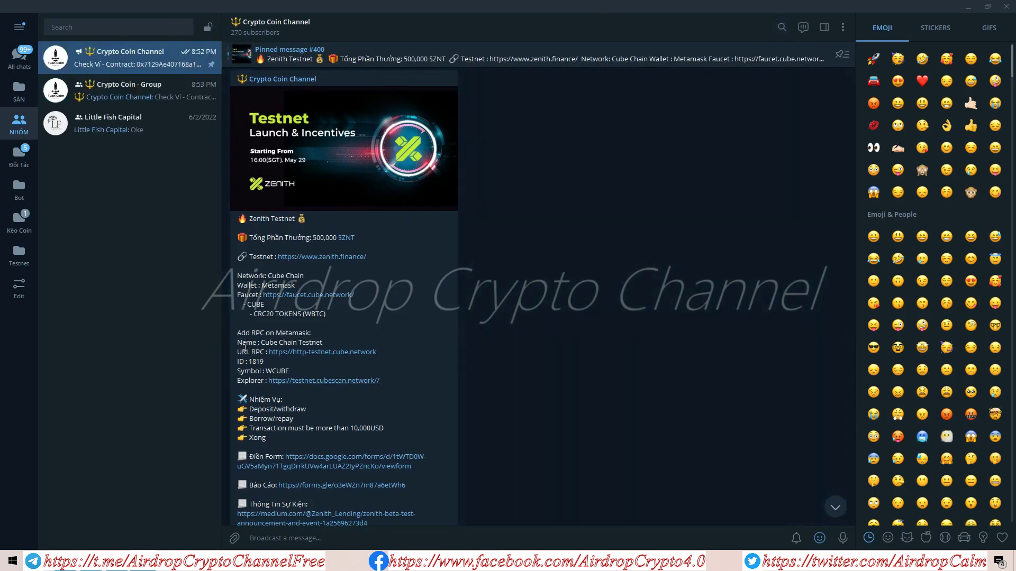
- Copy the faucet link from the Zenith post, open faucet.cube.network in a new Chrome tab, and make it the first tab
left_click_drag(238, 342, 380, 381)
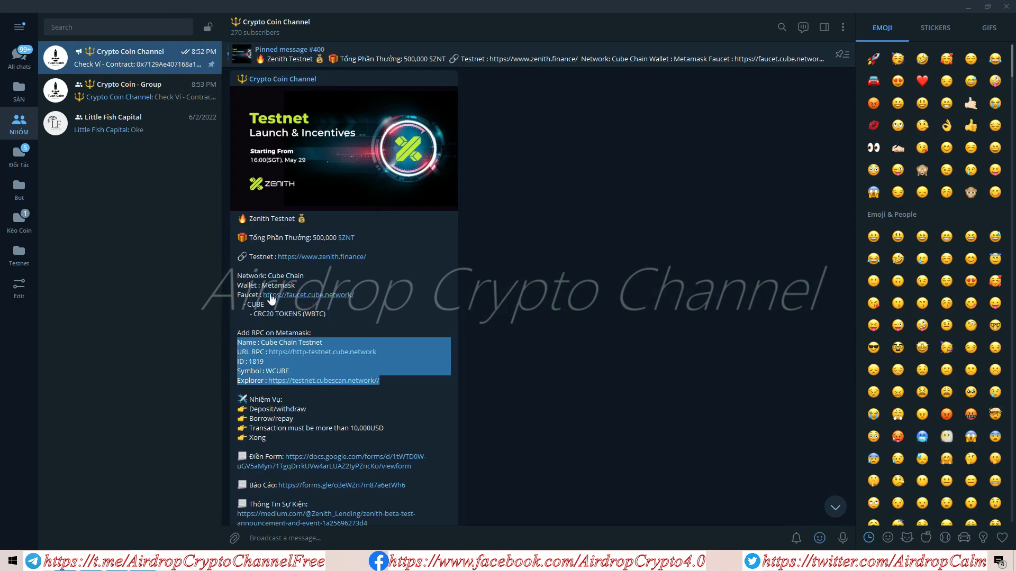
right_click(316, 299)
left_click(365, 358)
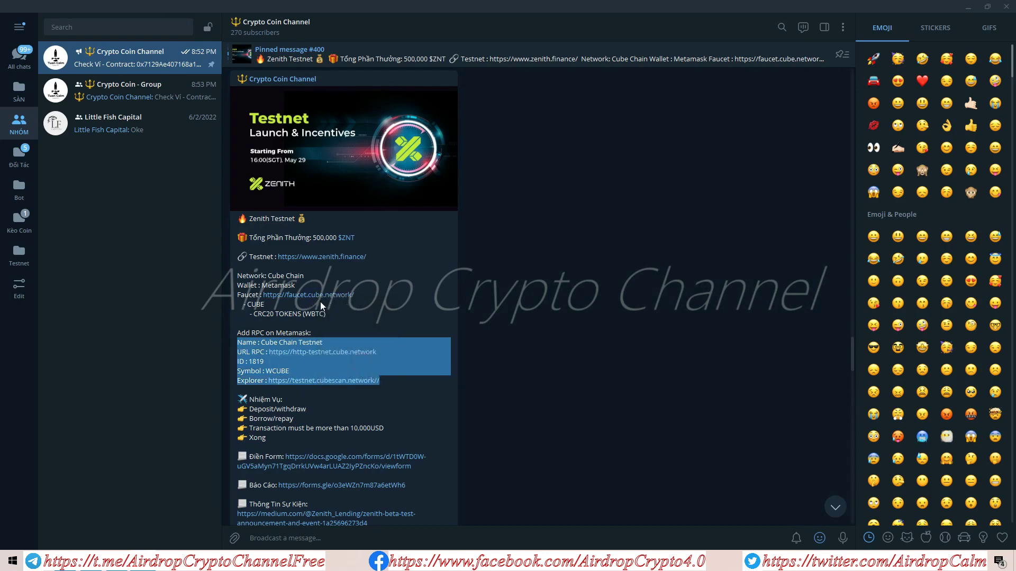
mouse_move(116, 560)
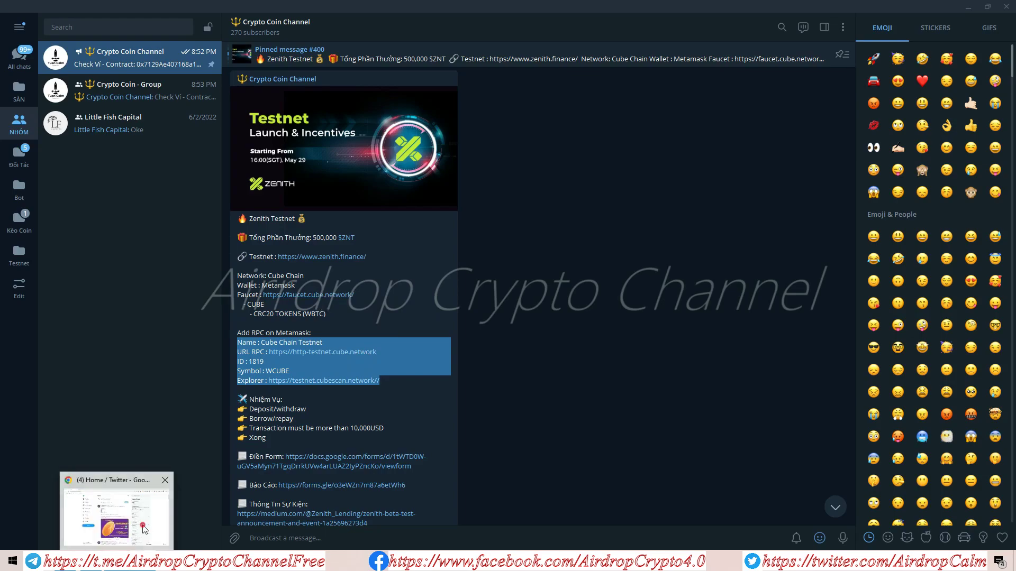
left_click(143, 526)
left_click(143, 8)
type("faucet.cube.network")
key("Return")
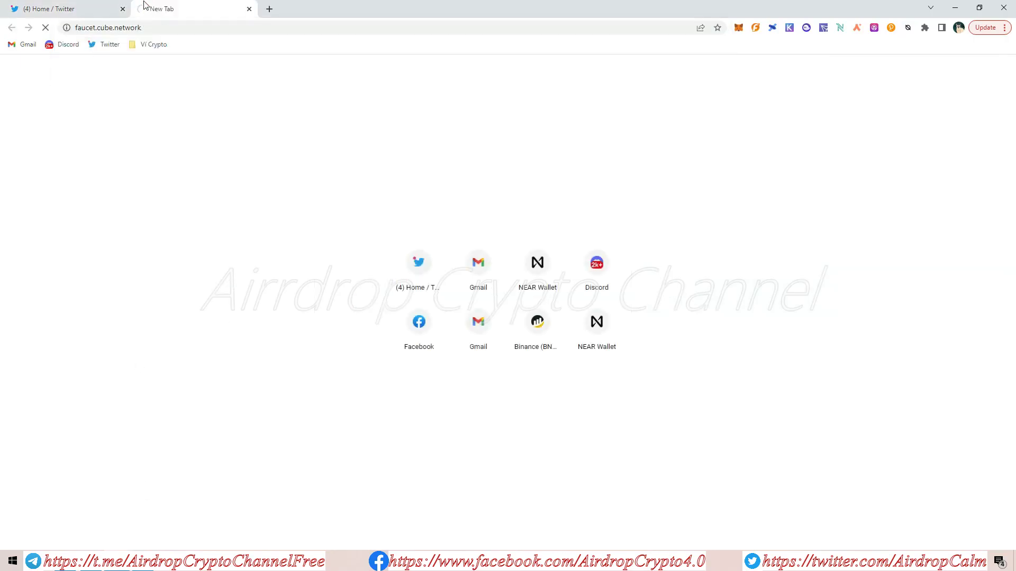
left_click_drag(145, 6, 3, 4)
- Review the faucet tokens in the Telegram post, highlighting CUBE, and return to the CUBE faucet's address field in Chrome
key("alt+Tab")
left_click(286, 408)
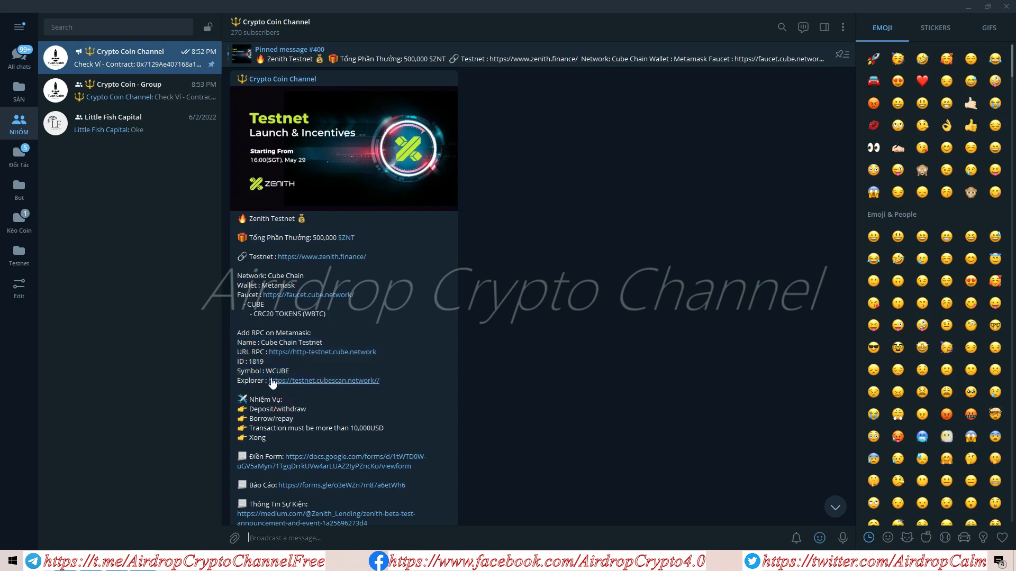
left_click_drag(246, 305, 264, 305)
key("alt+Tab")
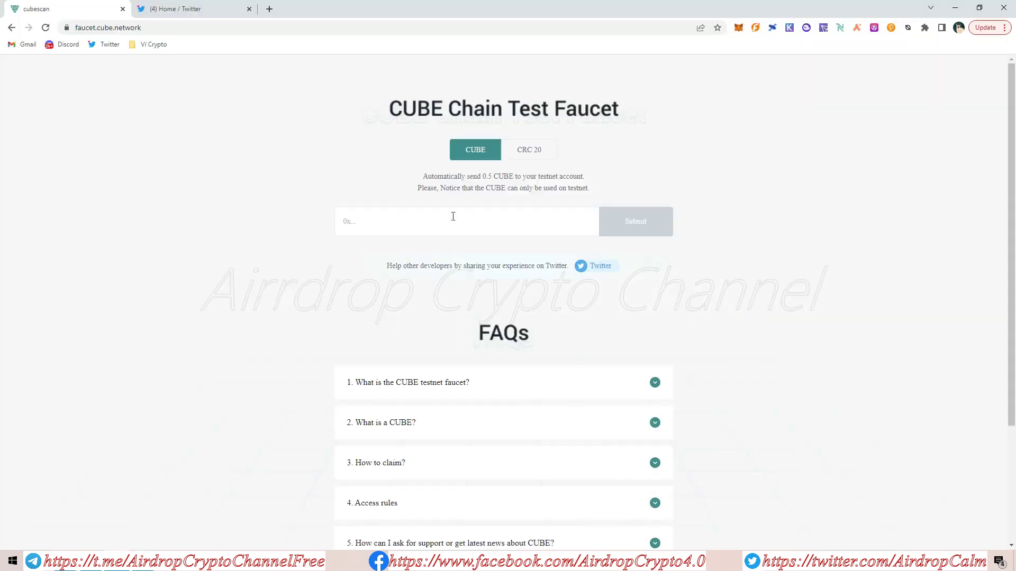
left_click(447, 219)
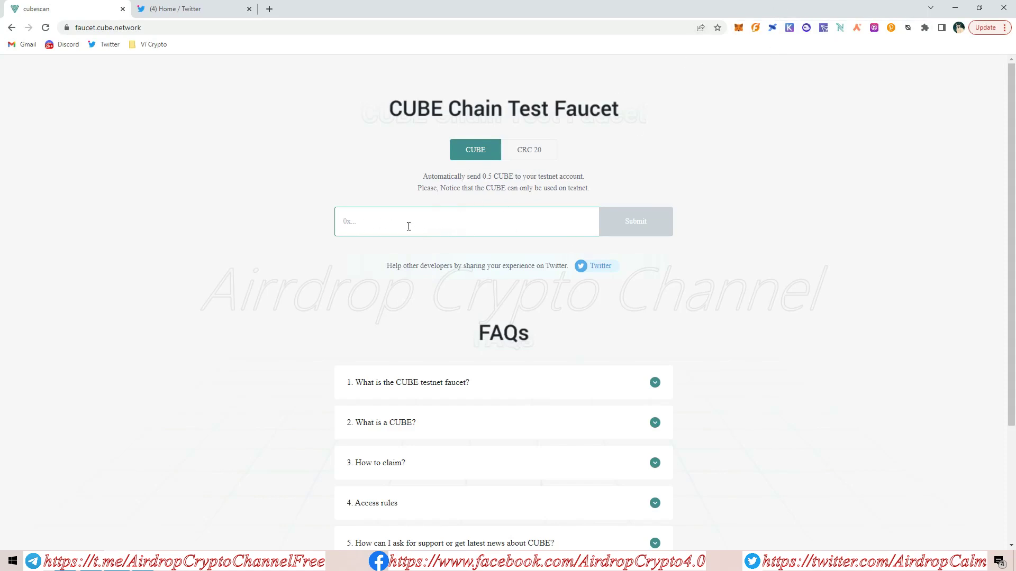
- Switch the faucet to CRC 20 and select the Wrapped BTC (WBTC) token address
left_click(530, 152)
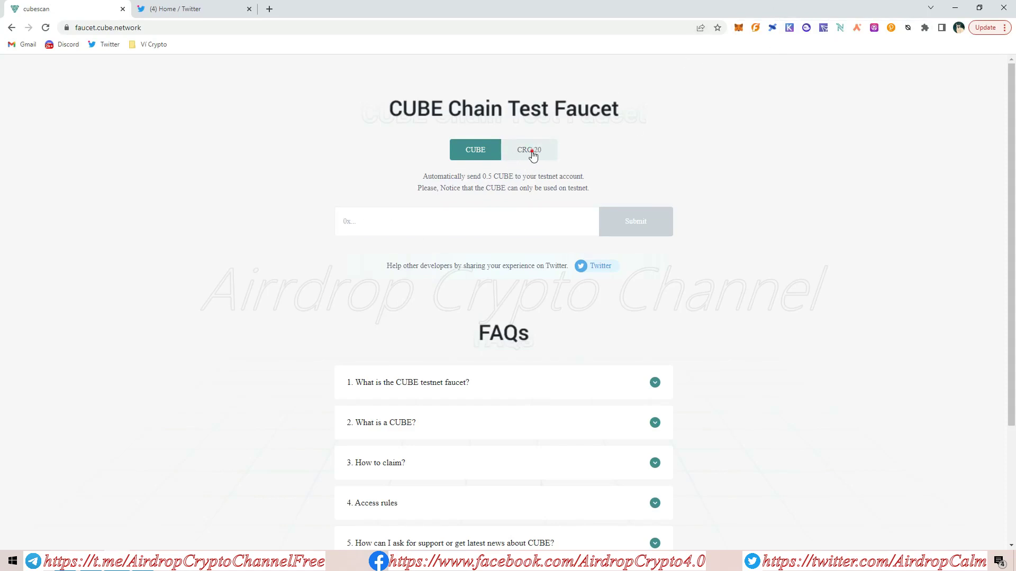
left_click(362, 221)
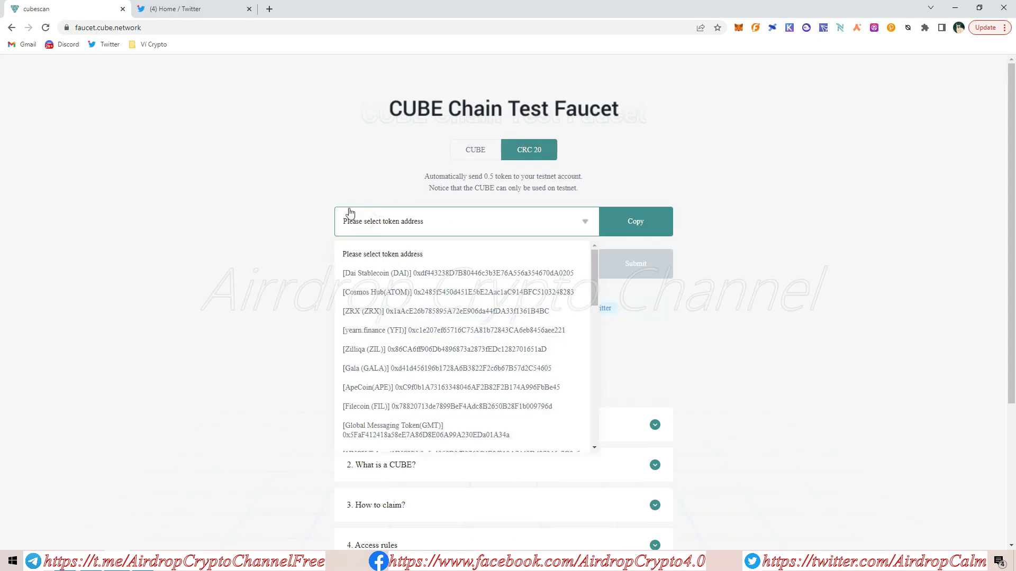
left_click_drag(597, 270, 592, 300)
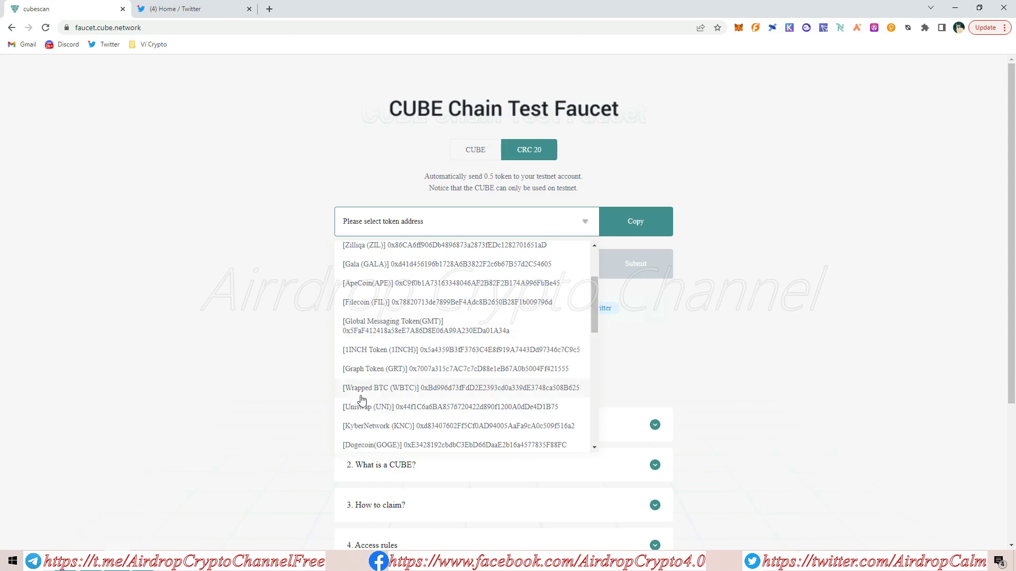
left_click(380, 389)
- Unlock the MetaMask wallet by entering the account password
left_click(738, 27)
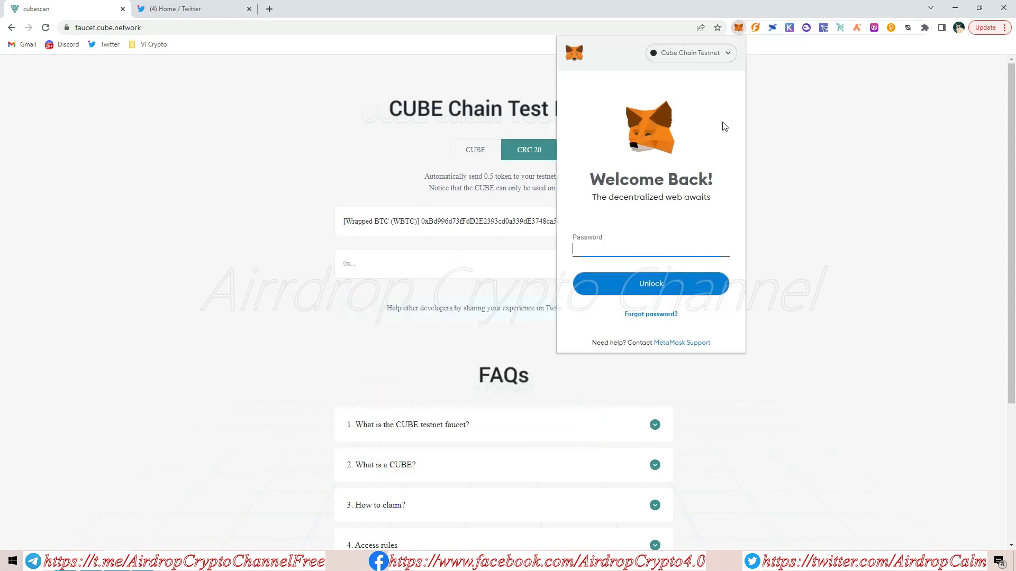
type("••••••••")
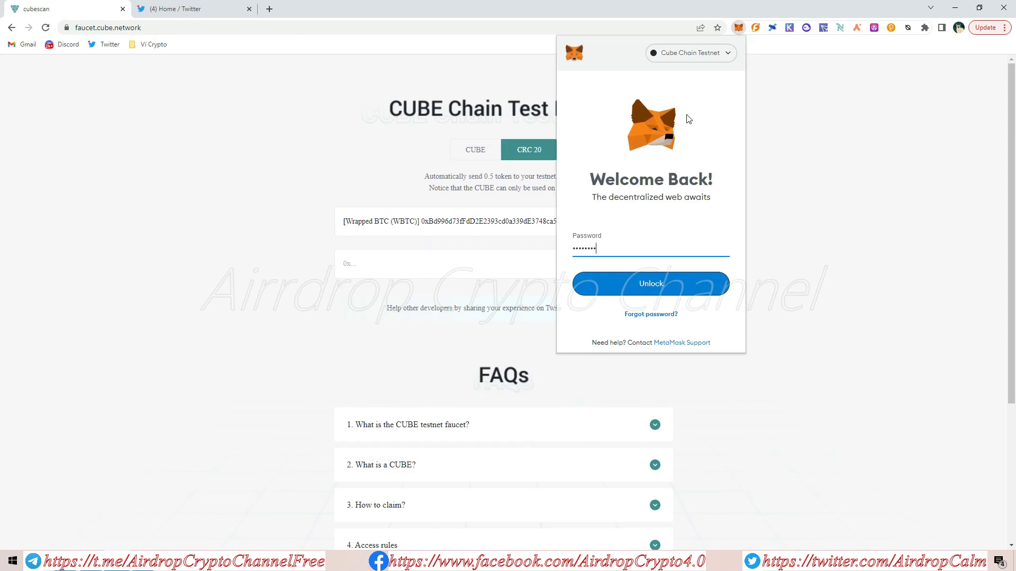
type("•")
key("Return")
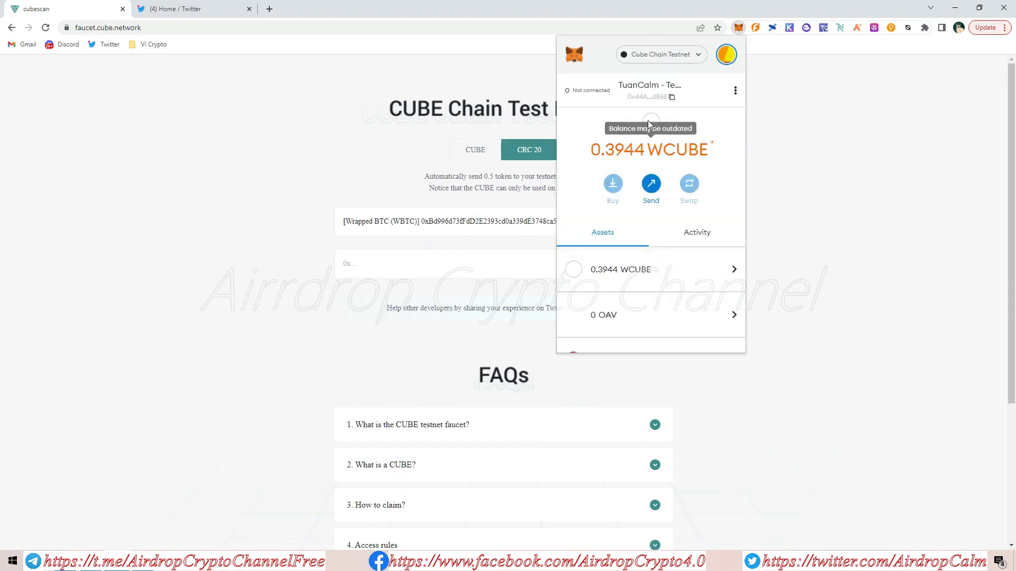
- Copy the wallet address from MetaMask and paste it into the faucet's recipient address field
scroll(635, 275, "down", 2)
scroll(639, 295, "up", 2)
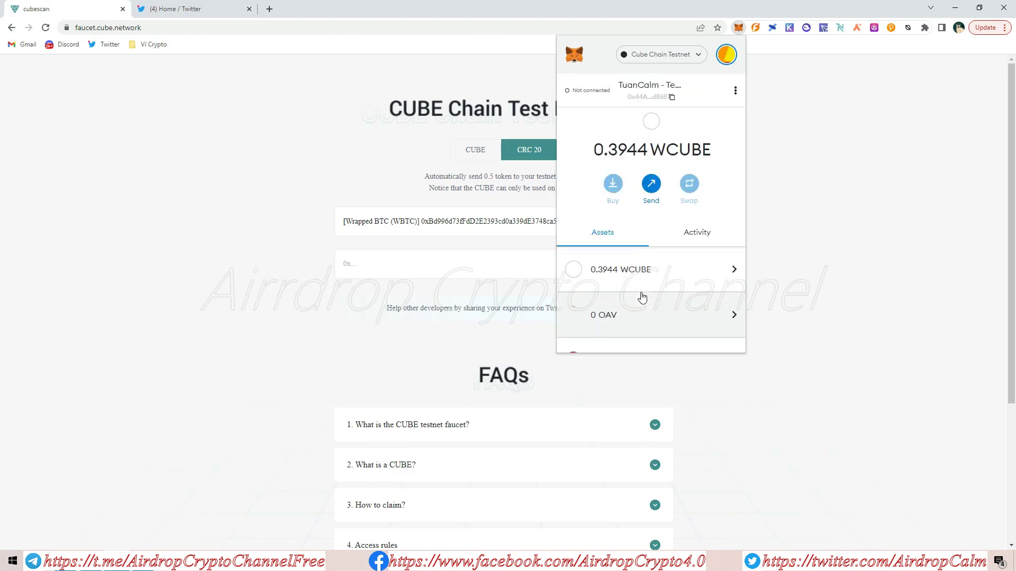
left_click(653, 98)
left_click(394, 263)
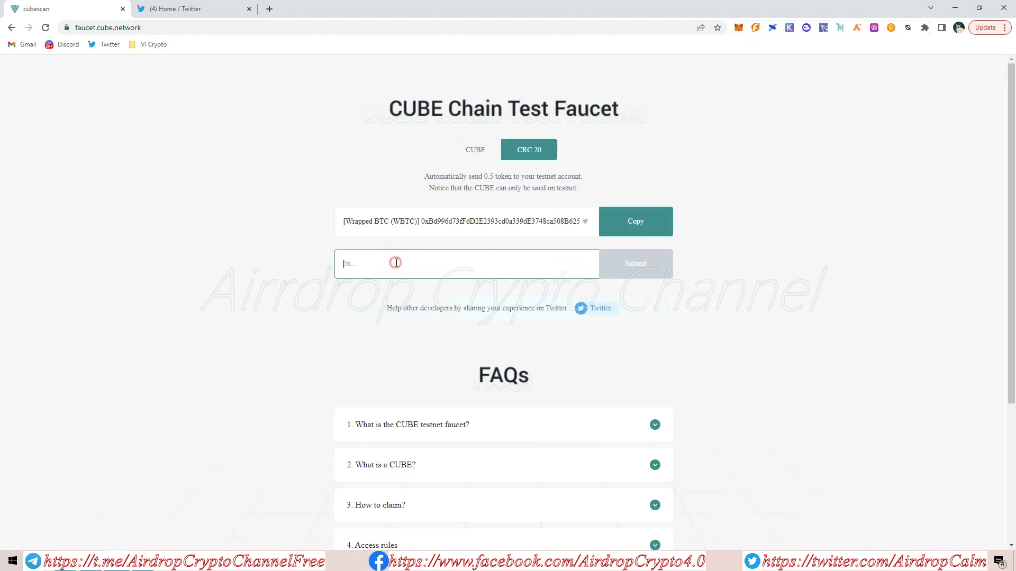
key("ctrl+v")
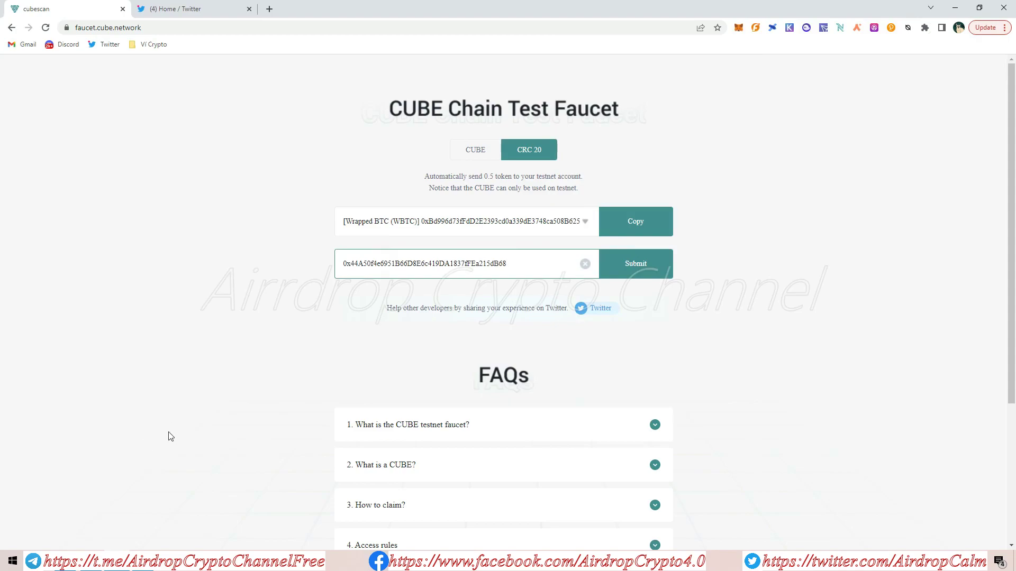
- Copy the testnet link from the Telegram post and open zenith.finance in a new Chrome tab
left_click(157, 519)
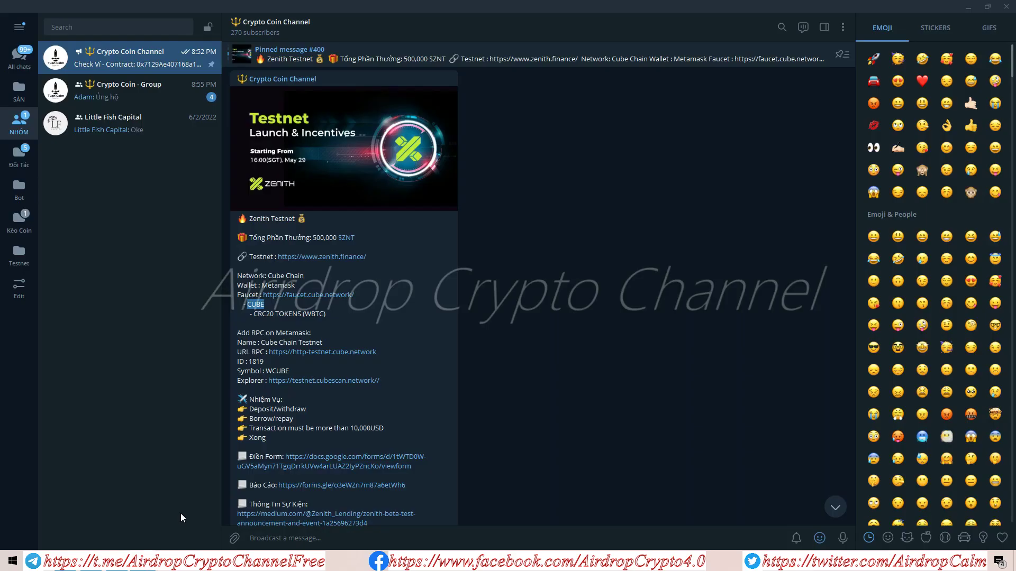
right_click(324, 263)
left_click(363, 329)
key("alt+Tab")
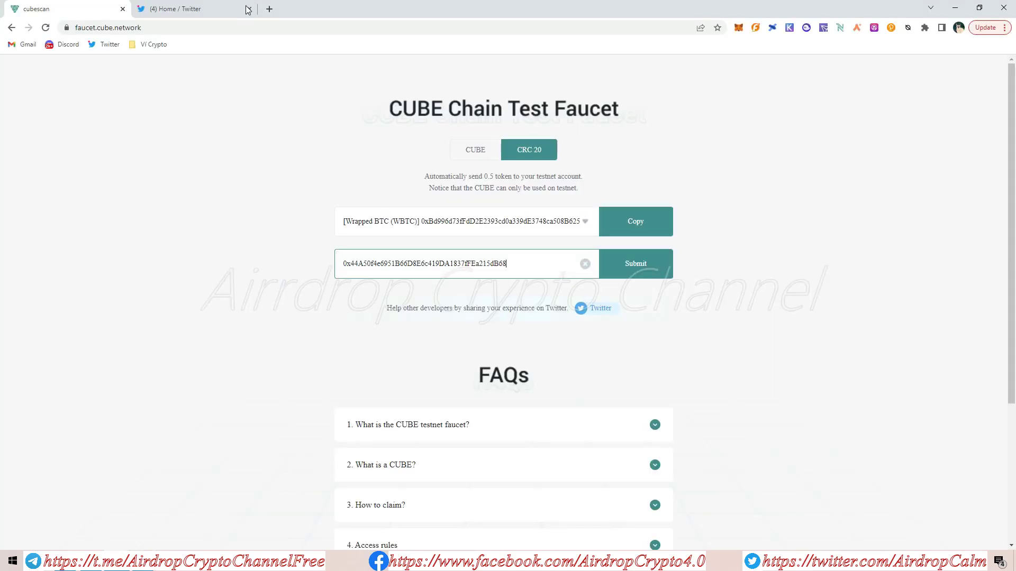
key("ctrl+t")
key("ctrl+v")
key("Return")
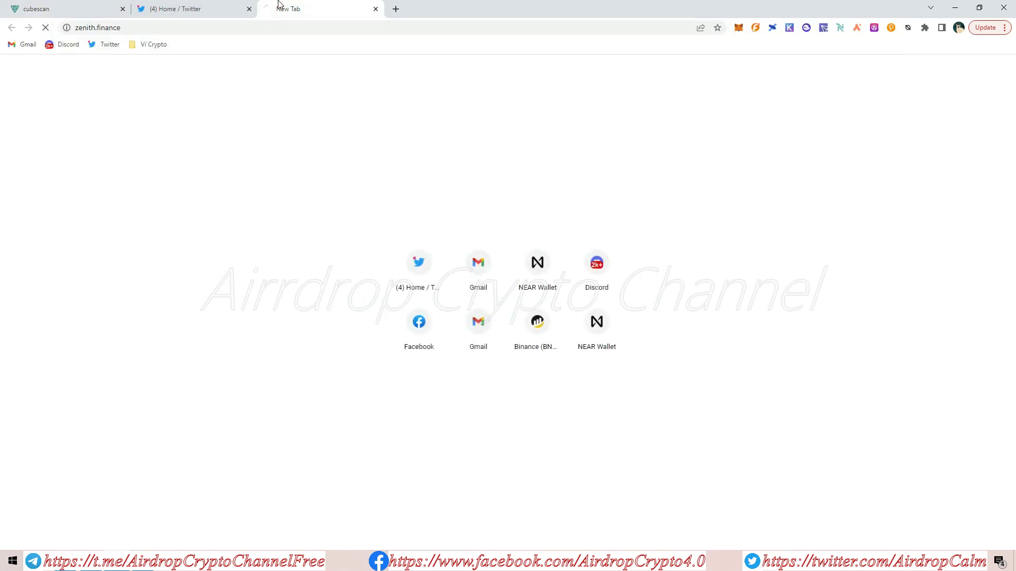
- Close the Twitter and faucet tabs and view the Markets list on the Zenith home page
left_click(250, 9)
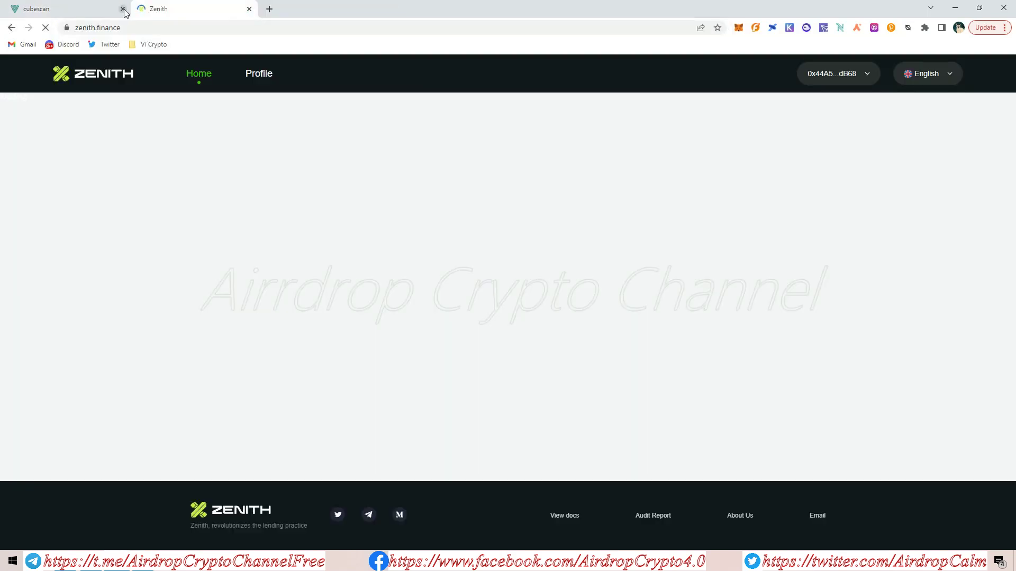
left_click(123, 9)
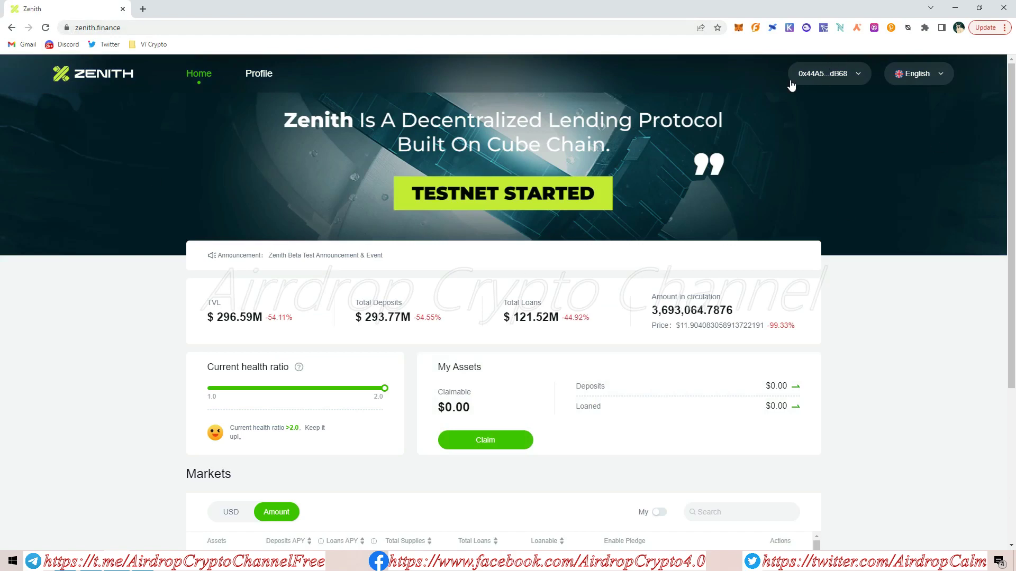
scroll(438, 271, "down", 4)
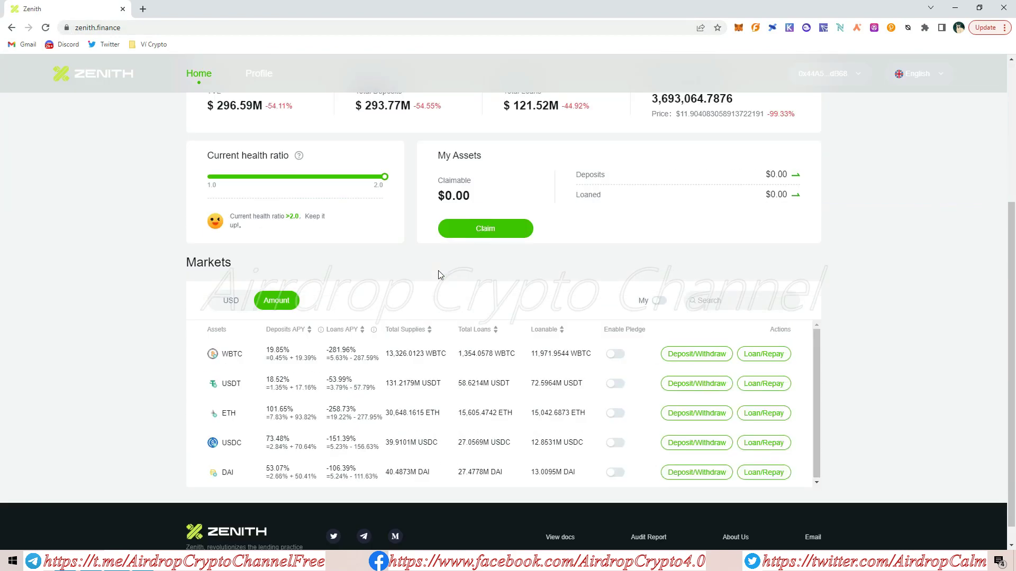
scroll(438, 271, "down", 1)
- Copy the Medium announcement link from the Telegram post, open it in a new Chrome tab, and make it the first tab
key("alt+Tab")
scroll(321, 474, "down", 3)
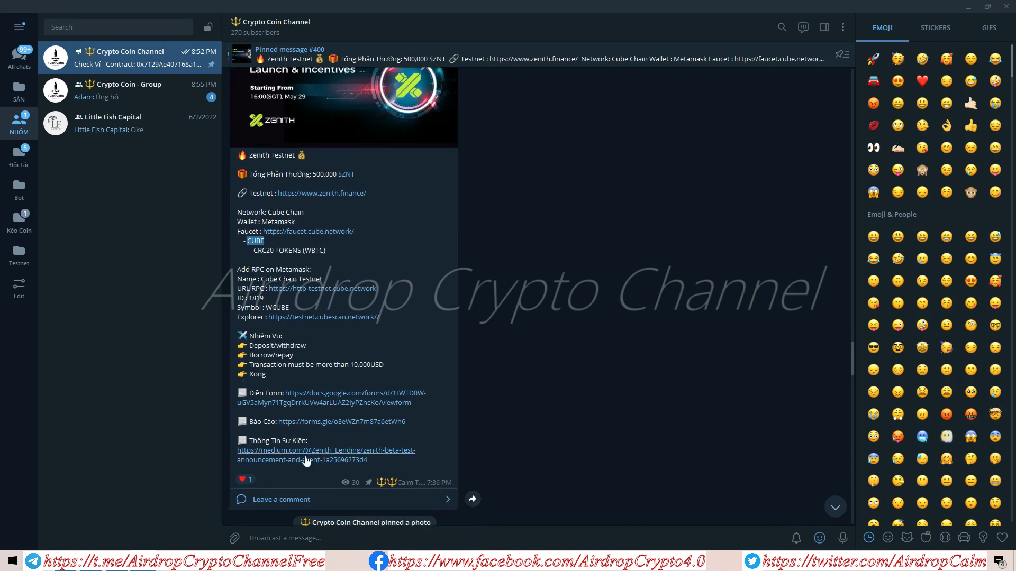
right_click(307, 462)
left_click(342, 391)
key("alt+Tab")
key("ctrl+t")
key("ctrl+v")
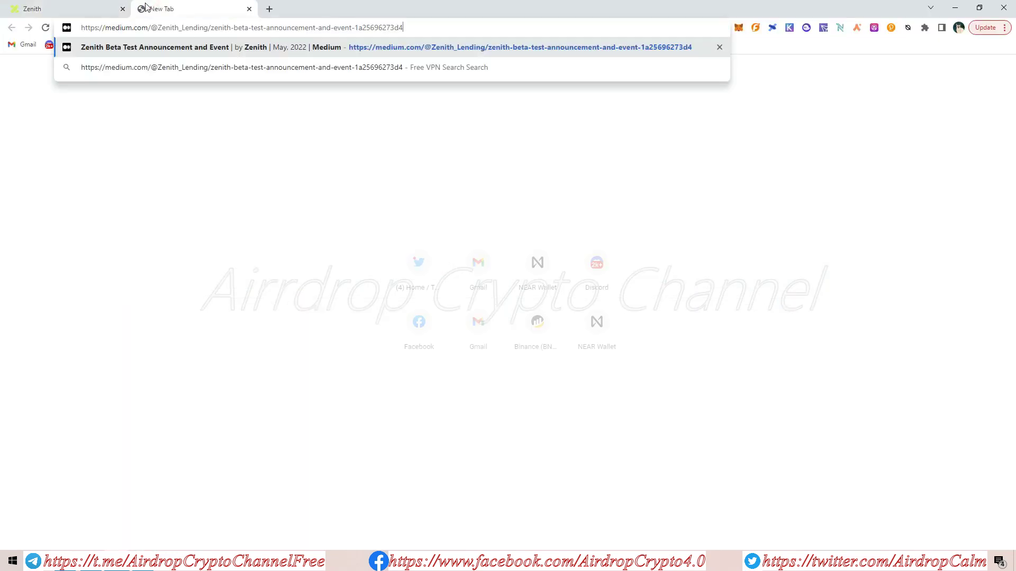
key("Return")
left_click_drag(148, 7, 15, 9)
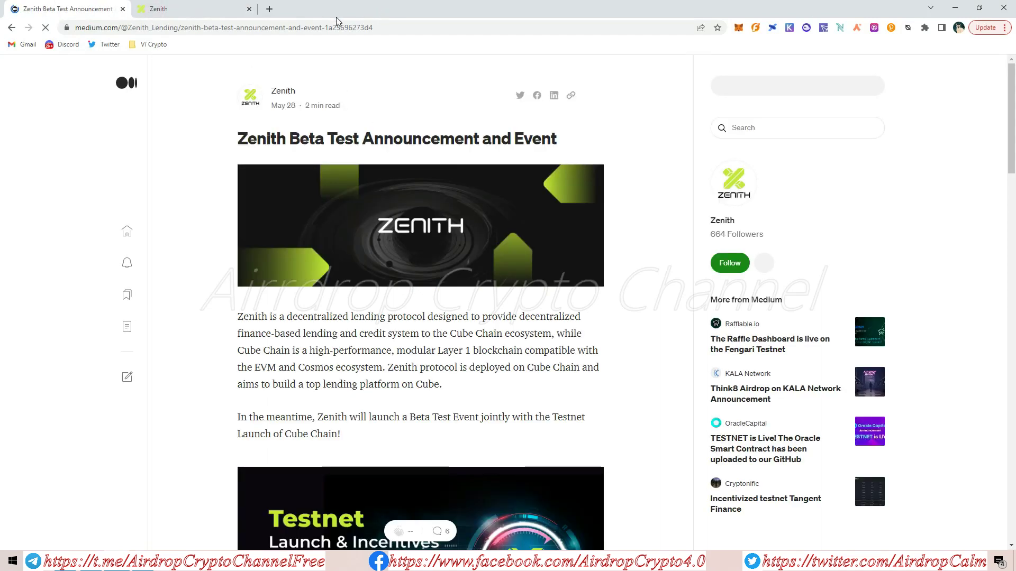
- Follow Zenith on Medium and review the article's Deposit/Borrow task, highlighting the 10,000USD requirement
left_click(730, 263)
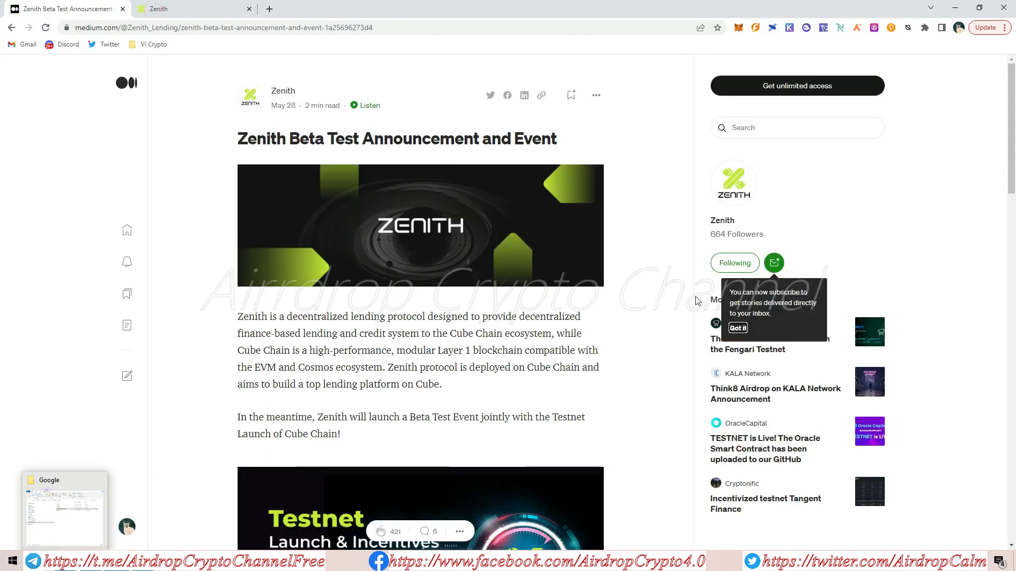
scroll(271, 425, "down", 10)
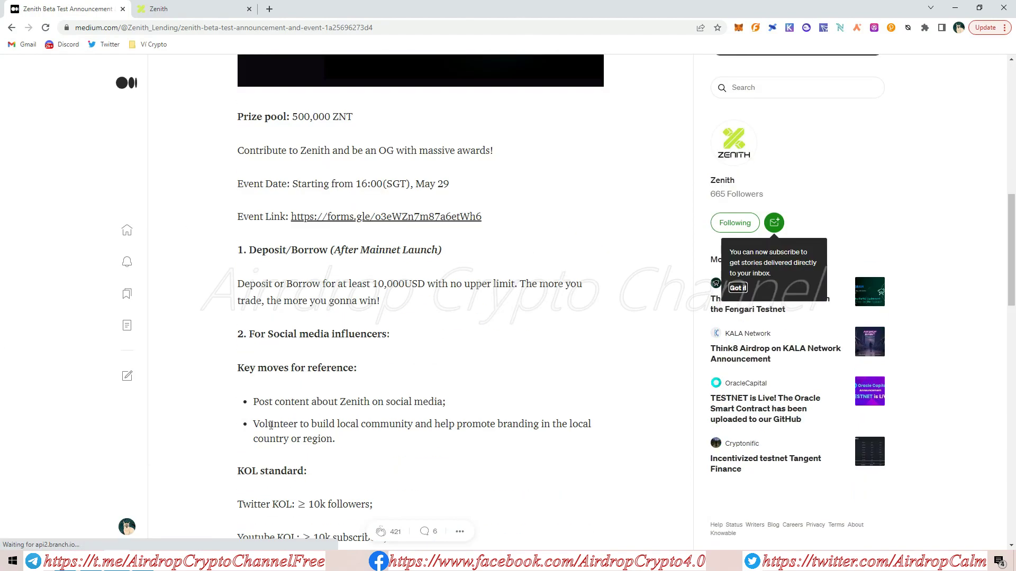
scroll(287, 425, "down", 2)
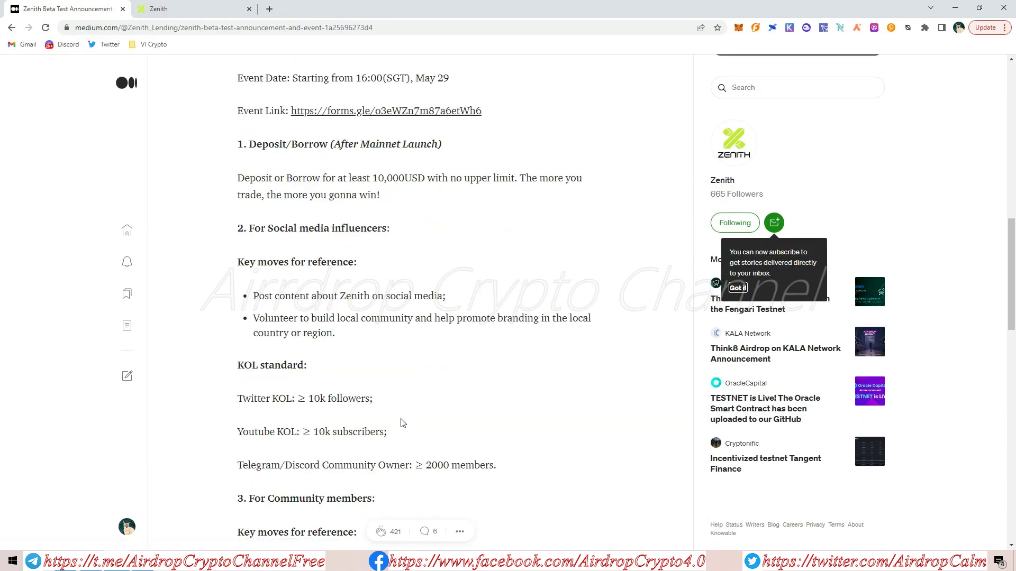
scroll(281, 394, "up", 3)
scroll(283, 393, "up", 1)
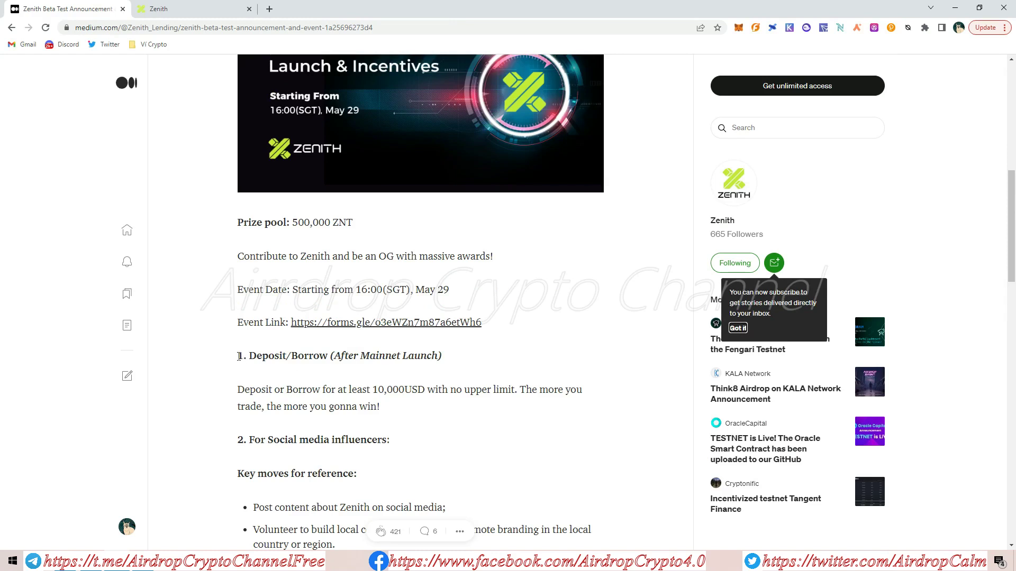
left_click_drag(239, 357, 564, 414)
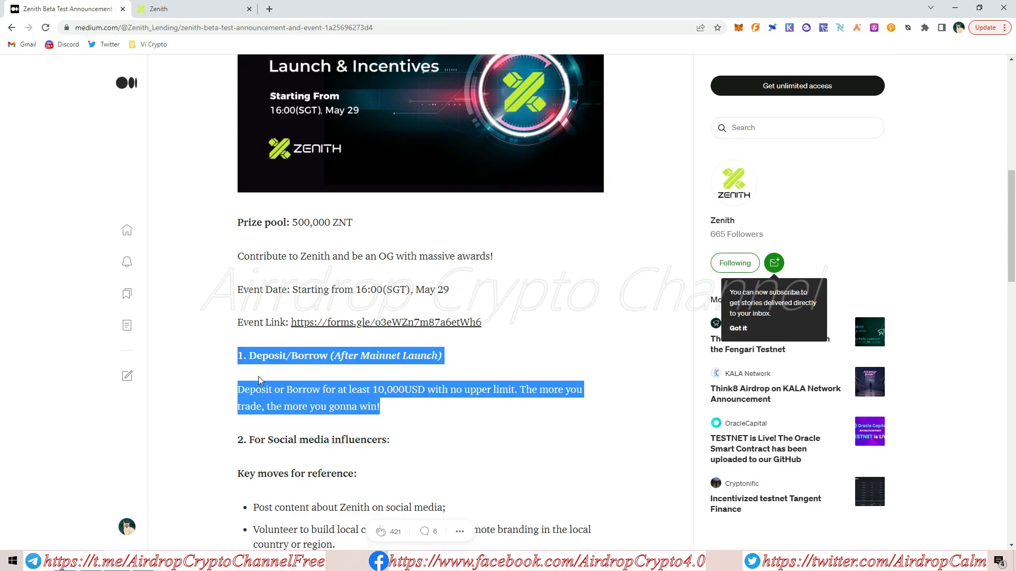
left_click(324, 390)
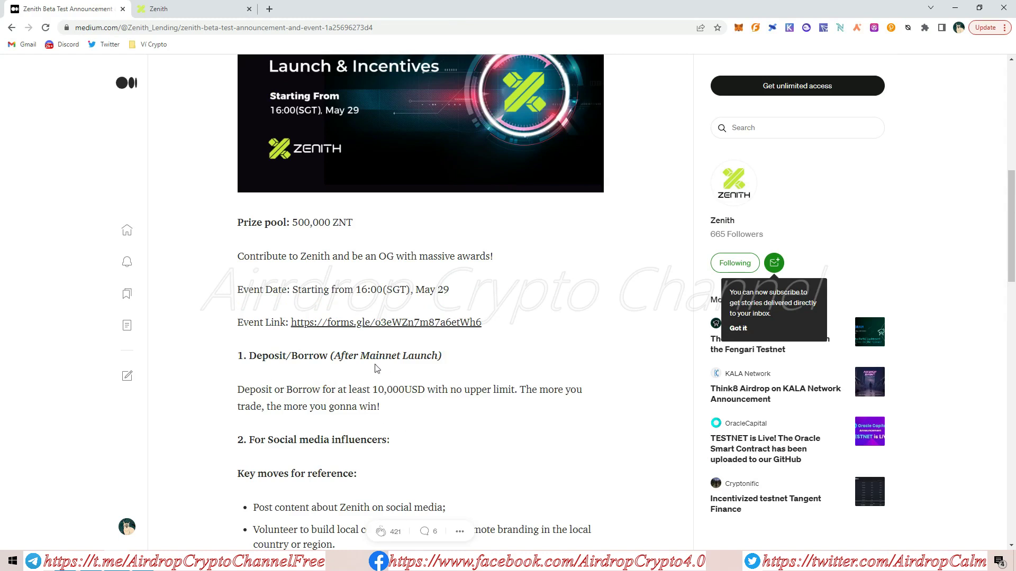
left_click_drag(383, 392, 427, 390)
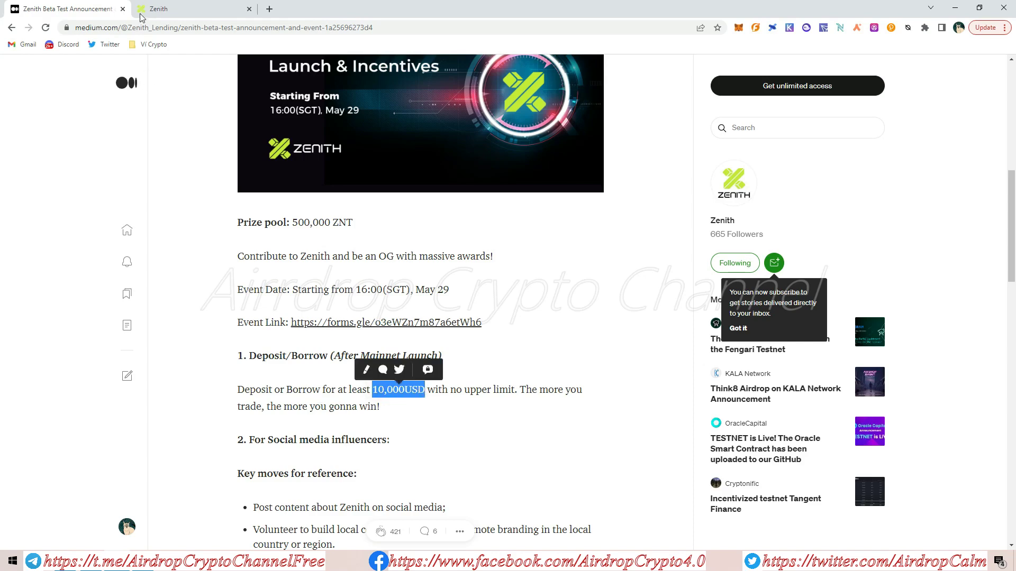
- Compare the WBTC market on the Zenith home page with the remaining event tasks in the Medium article
left_click(157, 9)
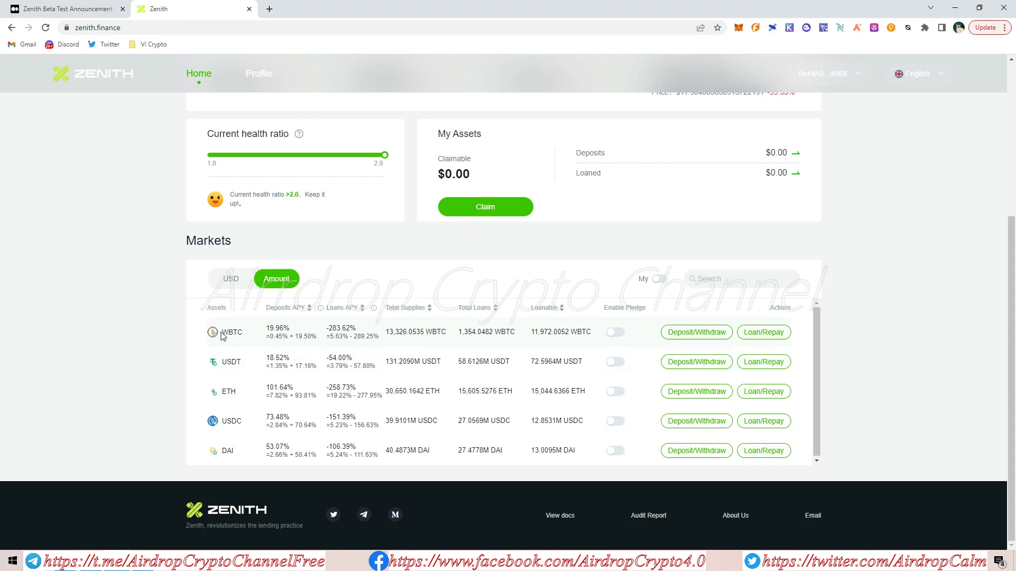
left_click(106, 4)
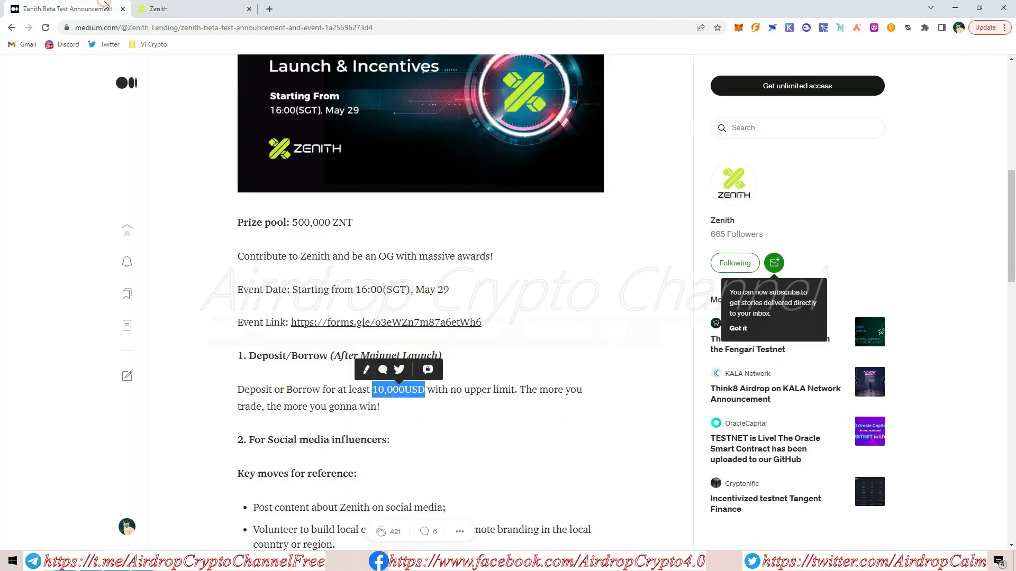
scroll(311, 369, "down", 15)
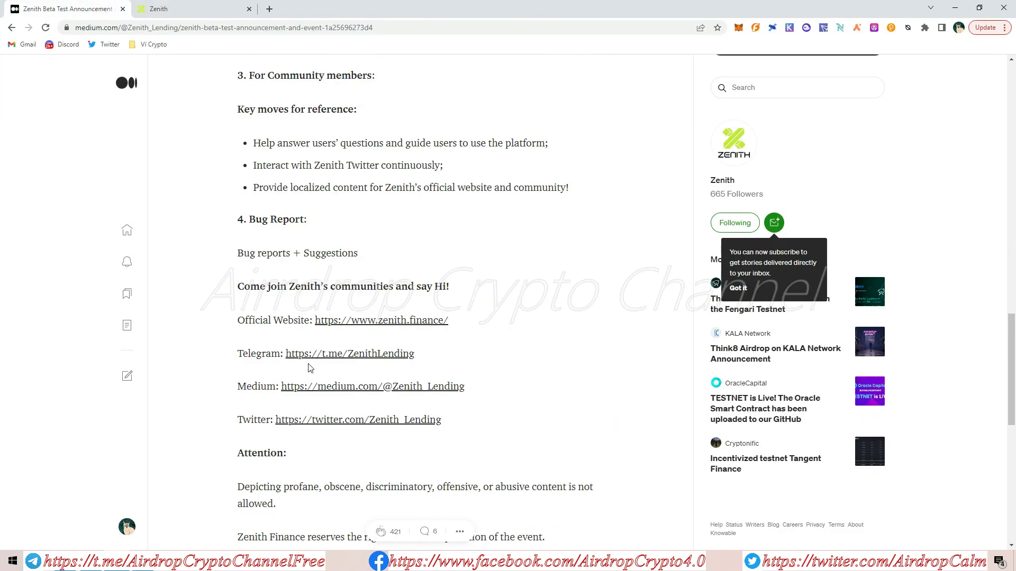
scroll(310, 369, "up", 7)
scroll(311, 369, "down", 2)
key("ctrl+Tab")
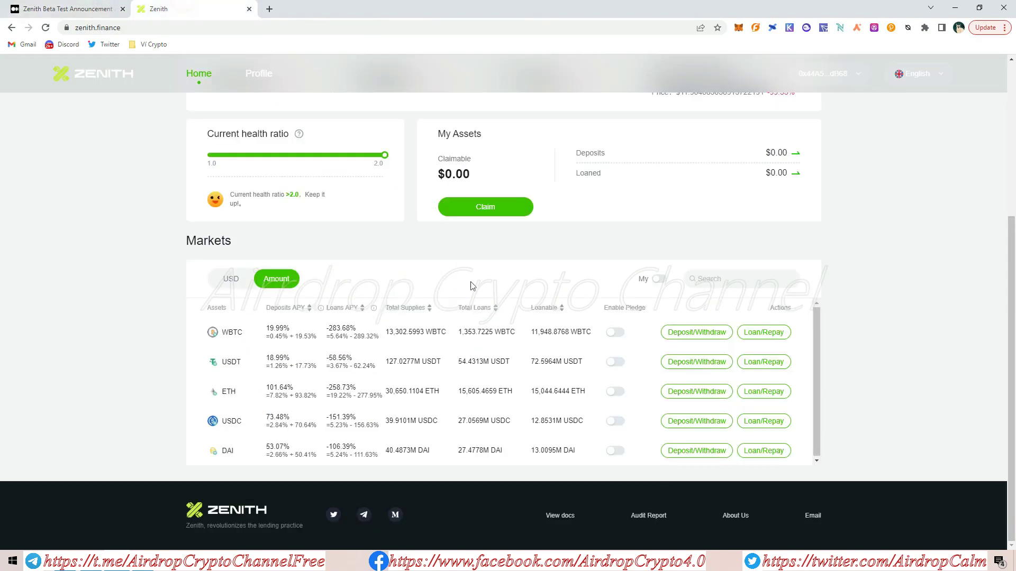
- Open the WBTC deposit form and check the wallet's token balances in MetaMask
left_click(683, 334)
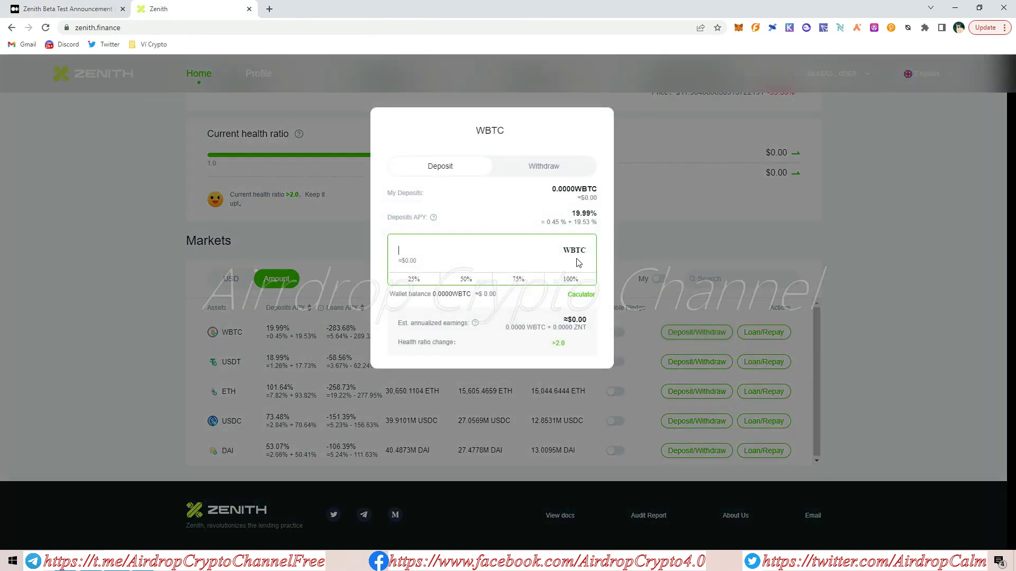
left_click(738, 27)
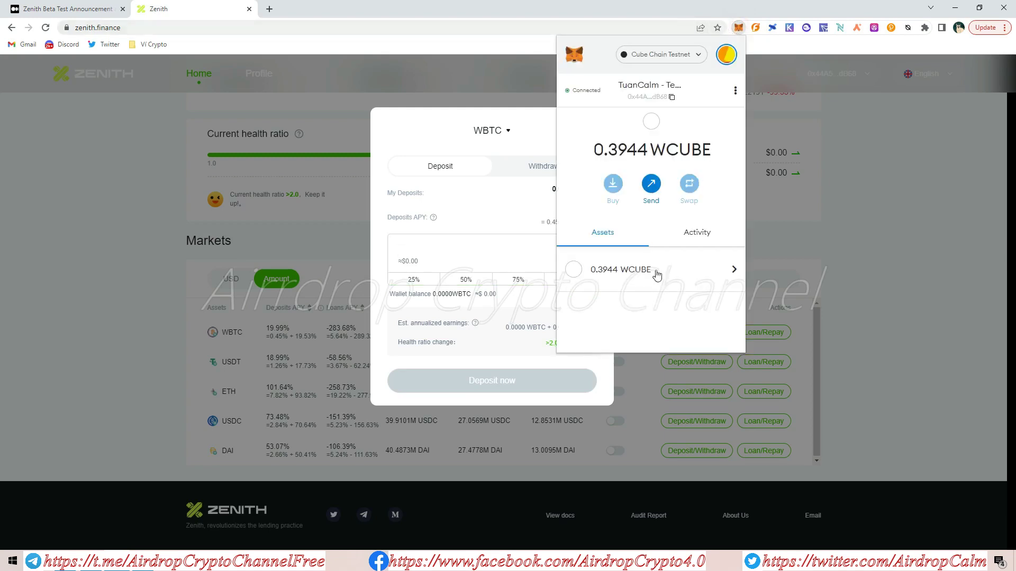
scroll(625, 265, "down", 3)
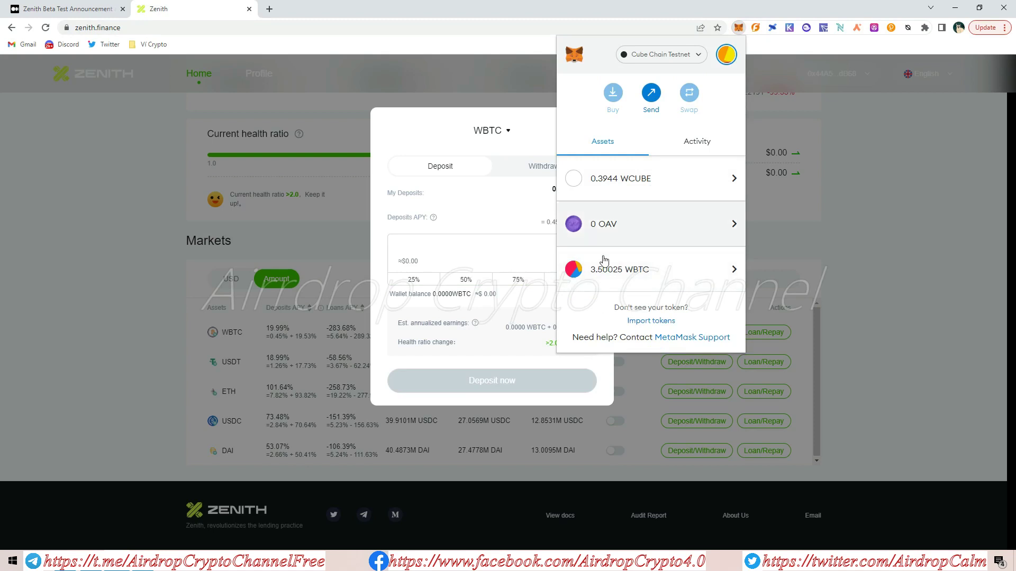
- Enter 0.5 WBTC as the deposit amount
left_click(449, 255)
type("00.")
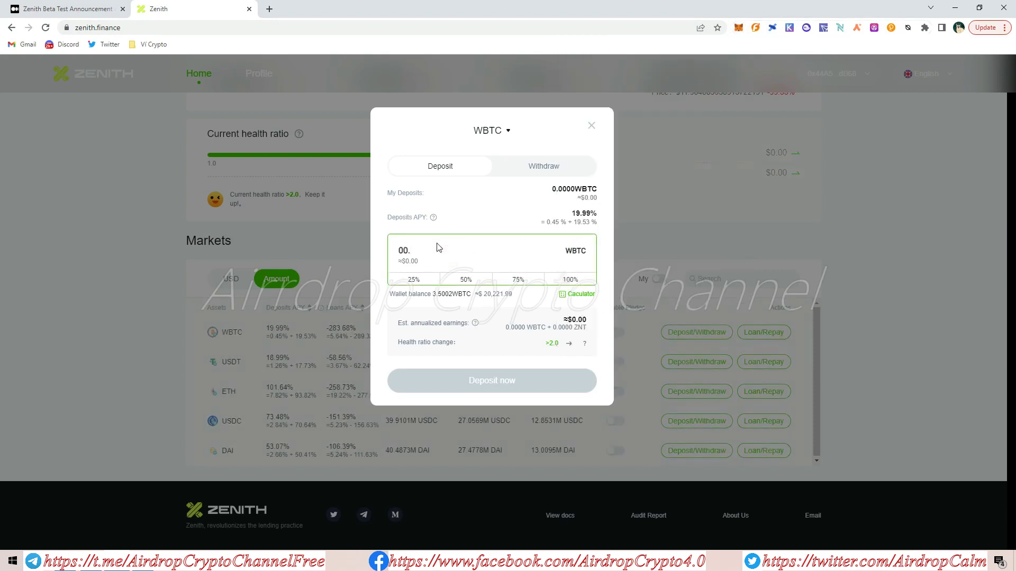
key("BackSpace")
type("5")
key("BackSpace")
type(".5")
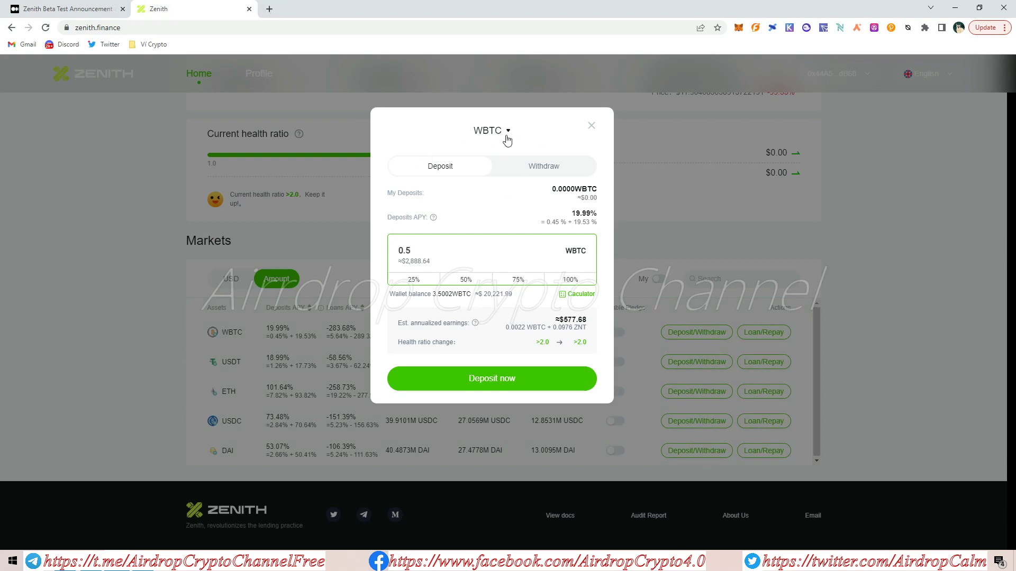
- Deposit 100% of the WBTC wallet balance and approve the transaction in MetaMask
left_click(558, 283)
triple_click(408, 262)
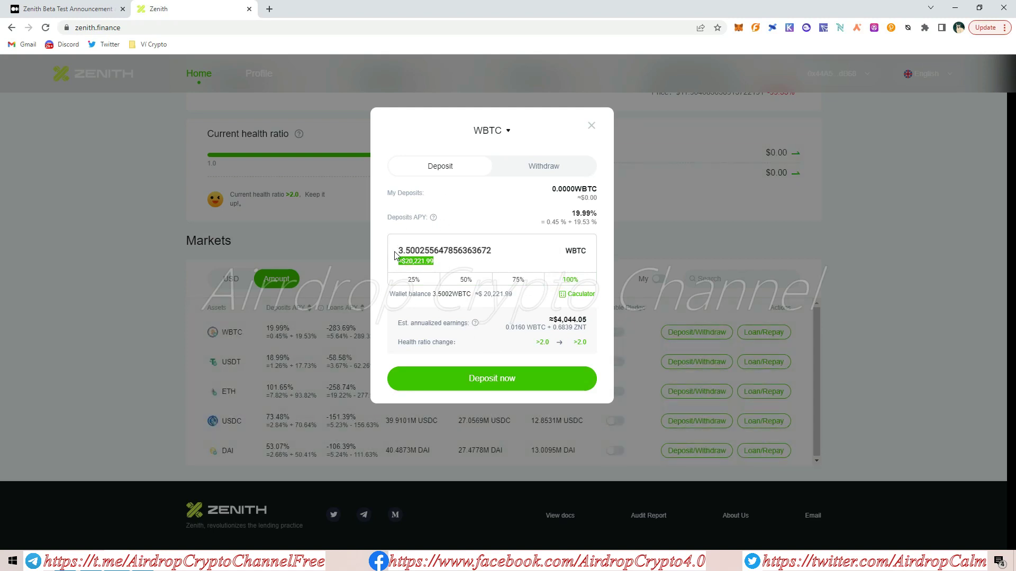
left_click(517, 385)
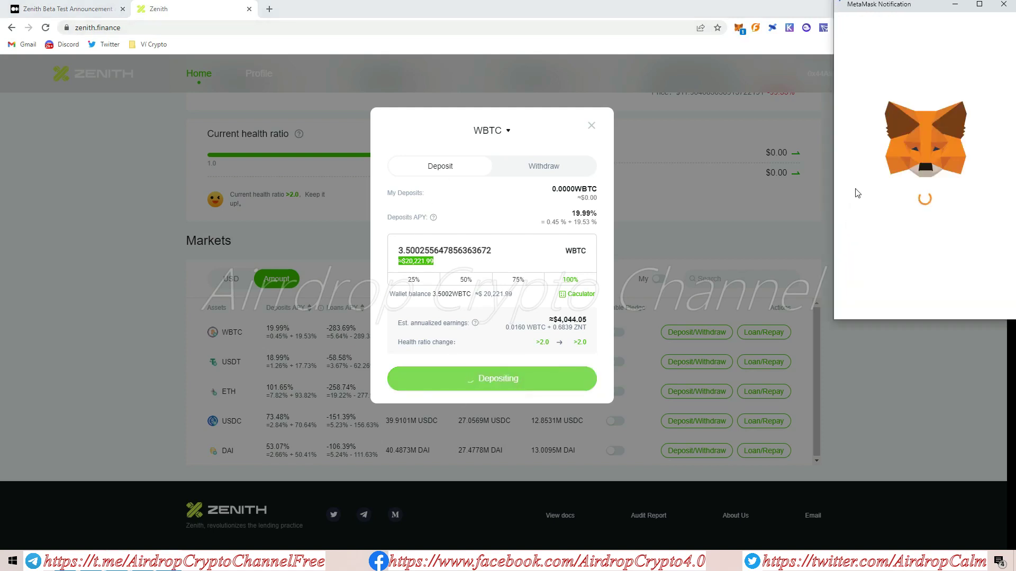
scroll(920, 238, "down", 3)
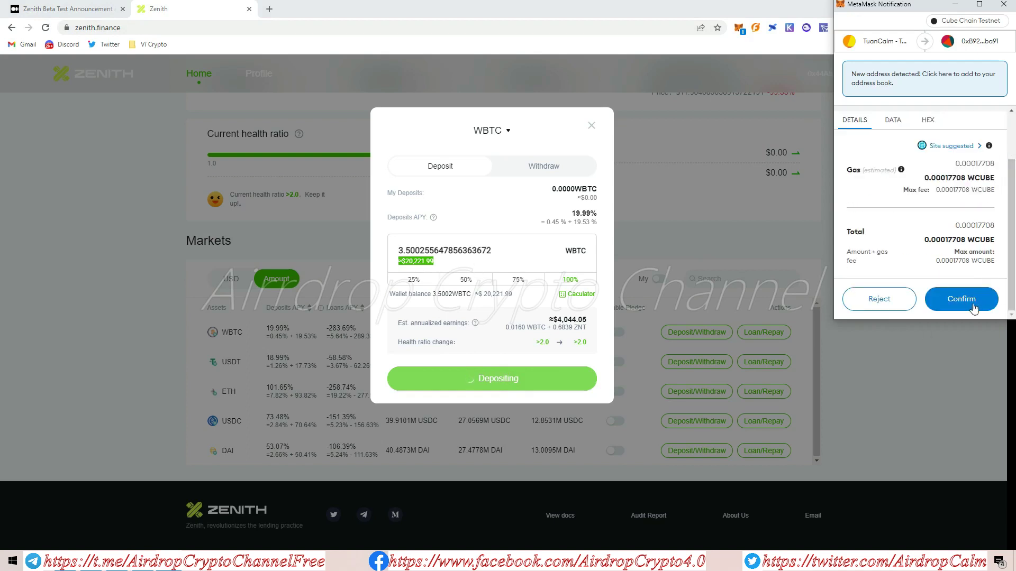
left_click(975, 293)
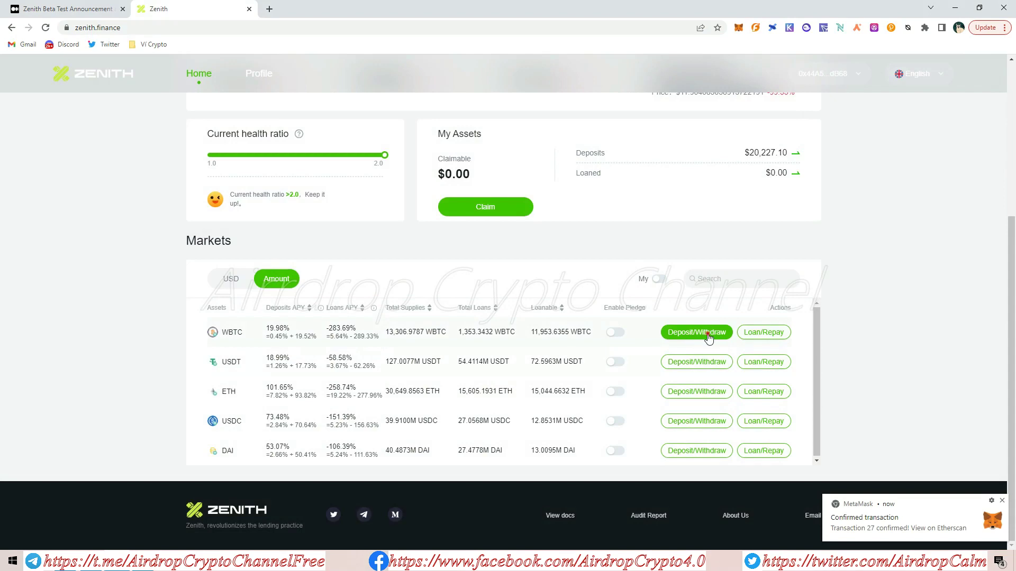
- Try to withdraw 0.1 WBTC from the deposit and approve the transaction in MetaMask
left_click(708, 339)
left_click(529, 165)
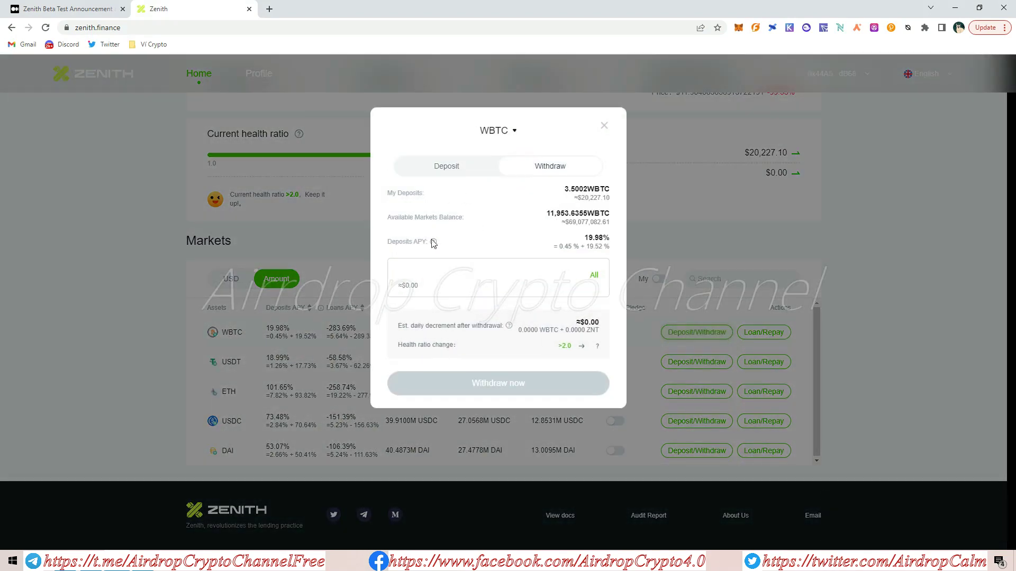
left_click(429, 278)
type("0.1")
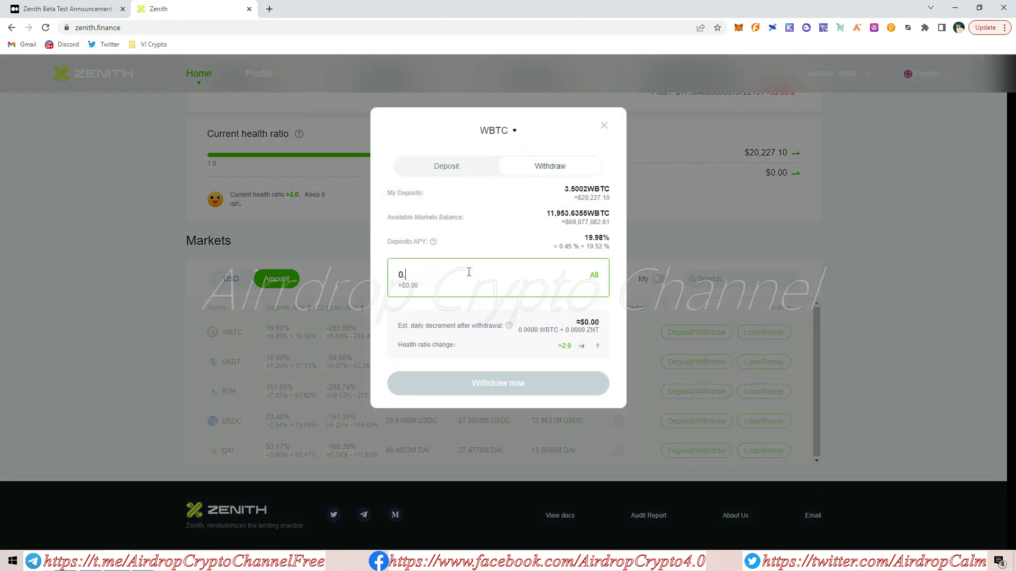
left_click(470, 380)
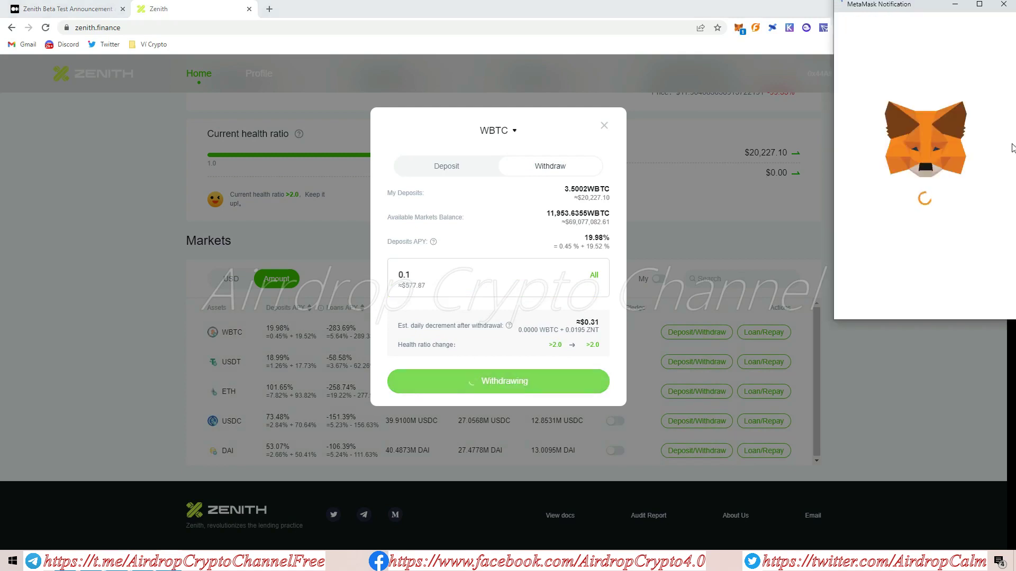
scroll(1012, 211, "down", 3)
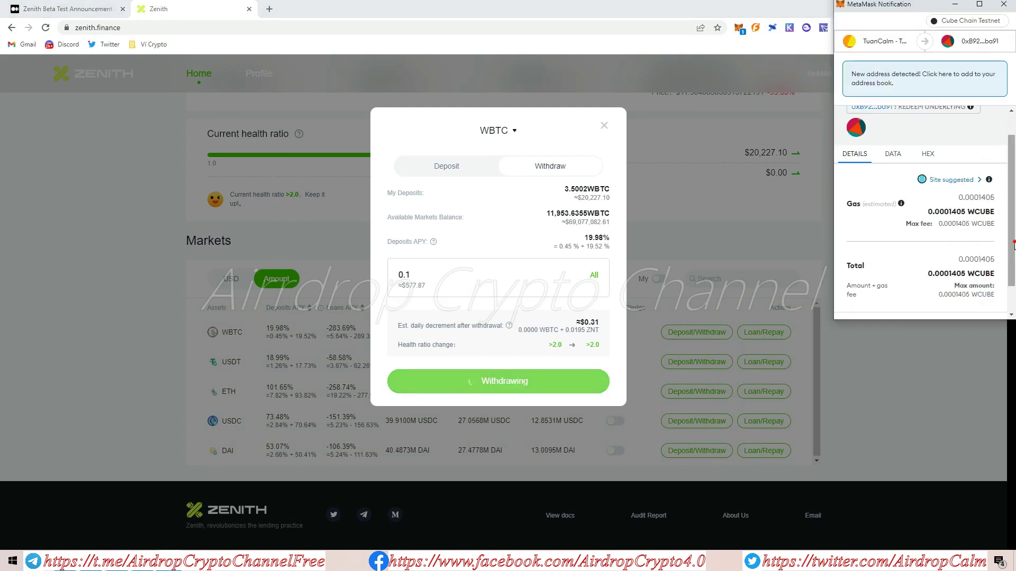
scroll(1012, 245, "down", 1)
left_click(972, 297)
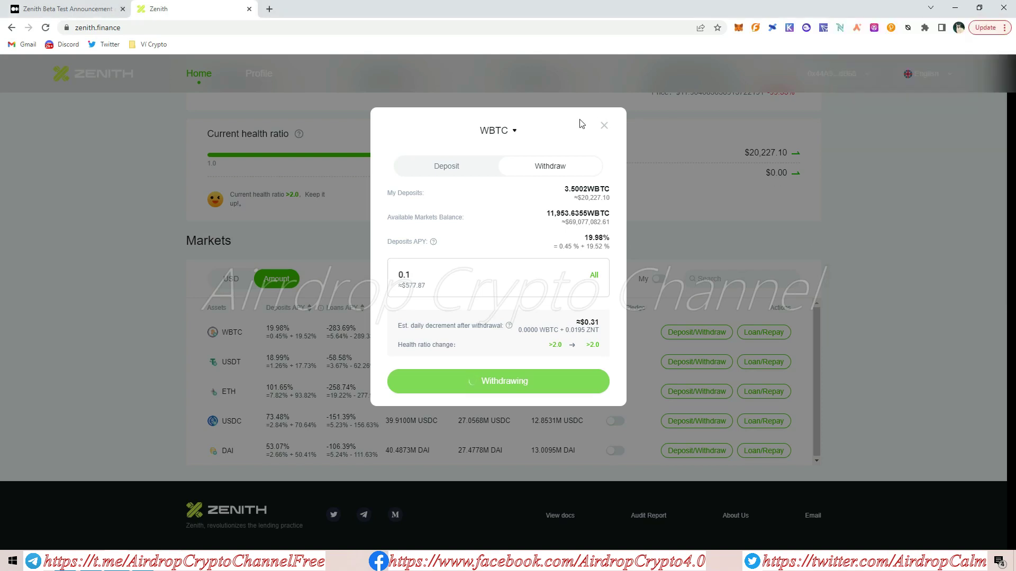
- Review the Deposit/withdraw and Borrow/repay tasks in the Telegram post, highlighting each, and return to the Zenith site in Chrome
left_click(127, 511)
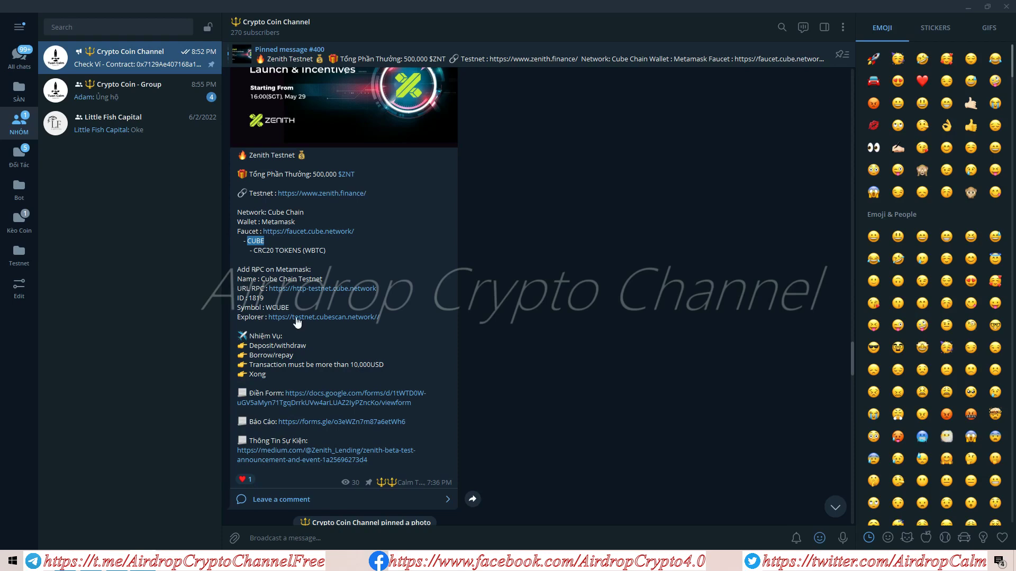
left_click_drag(254, 346, 308, 345)
left_click(259, 353)
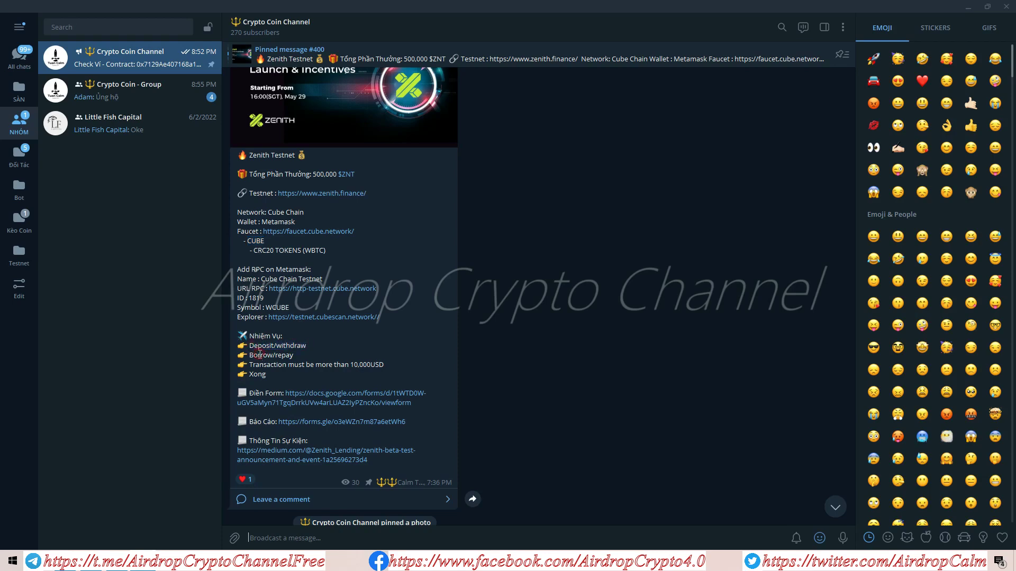
key("alt+Tab")
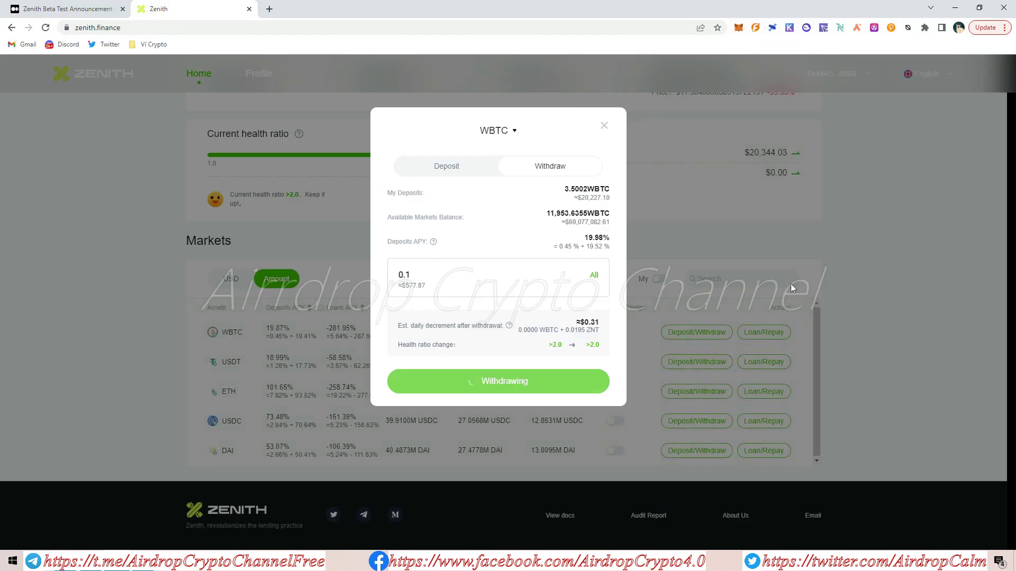
key("alt+Tab")
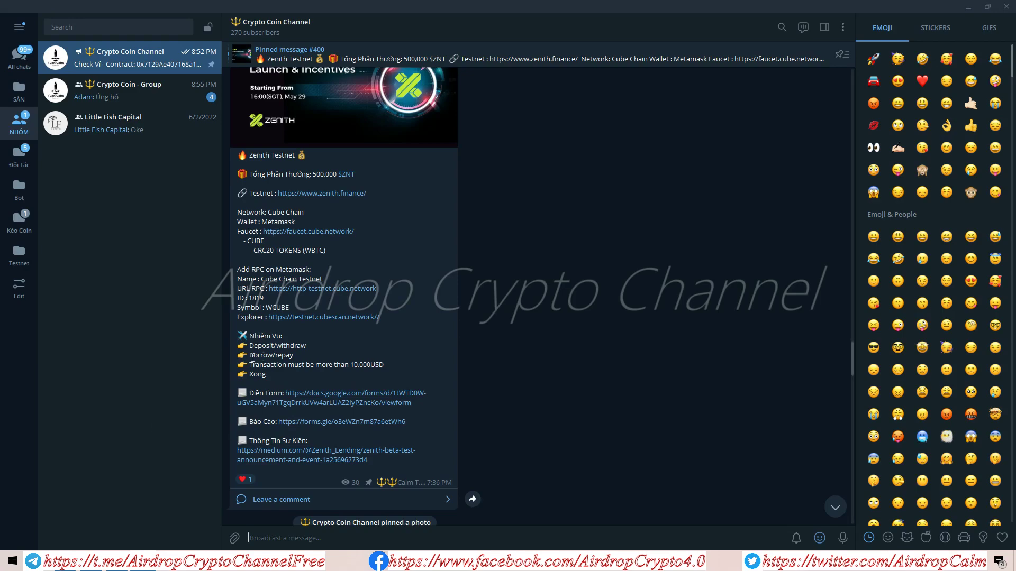
left_click_drag(249, 355, 295, 355)
key("alt+Tab")
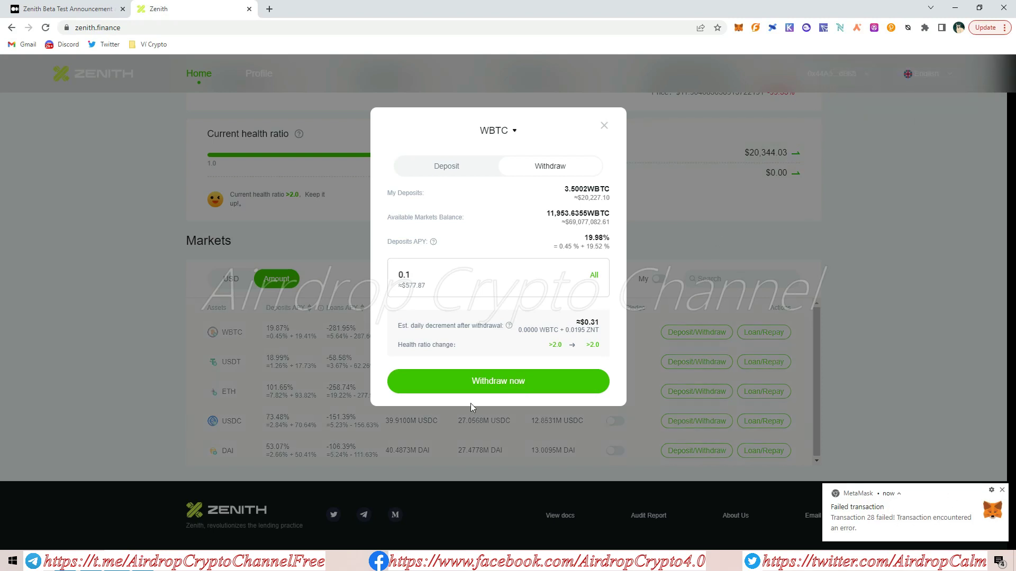
- Try the 0.1 WBTC withdrawal again and approve its new transaction in MetaMask
left_click(477, 381)
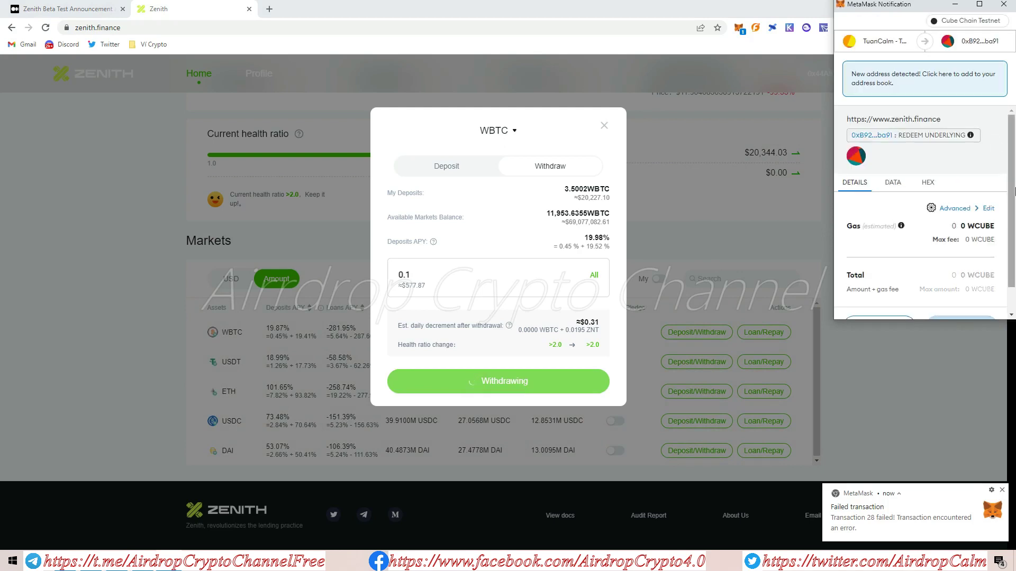
scroll(925, 211, "down", 3)
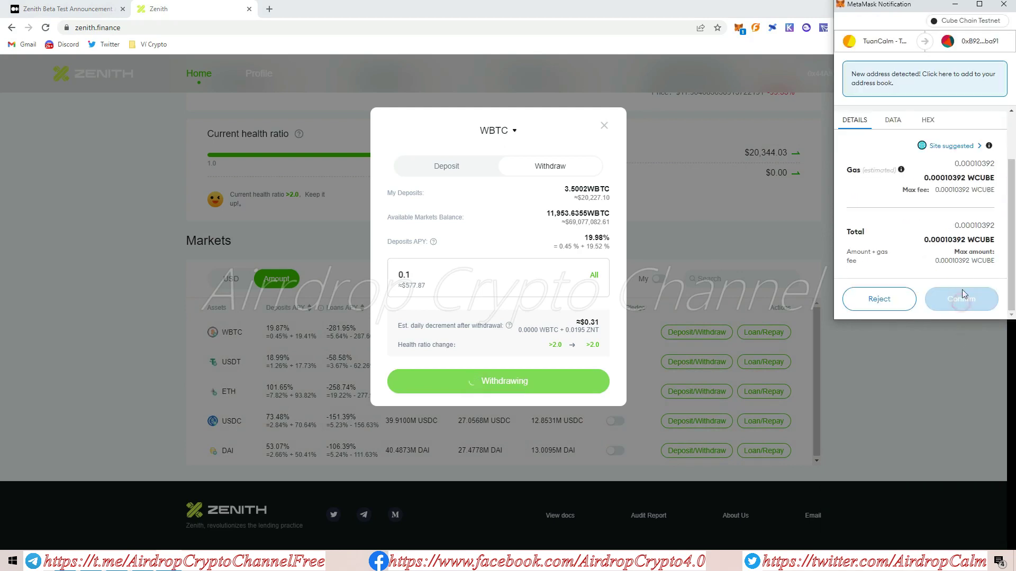
left_click(962, 236)
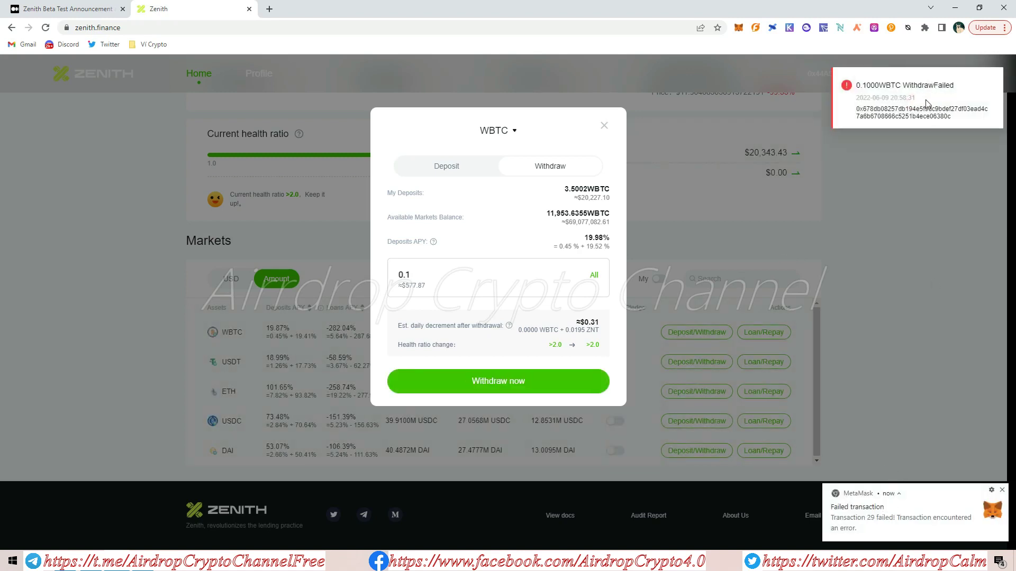
- Open Snipping Tool and capture the screen area that includes the failed MetaMask transaction notification
left_click(13, 560)
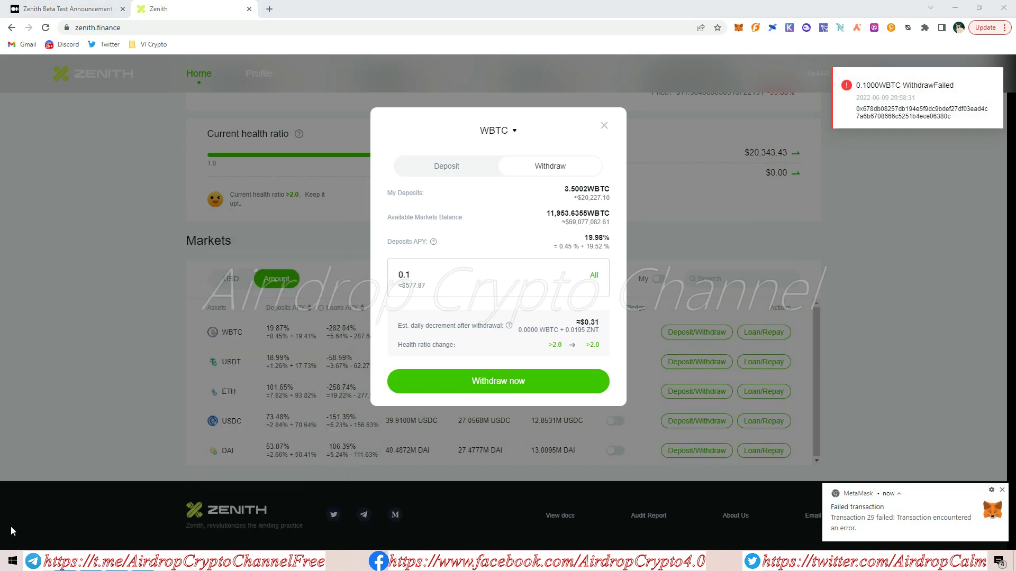
type("sni")
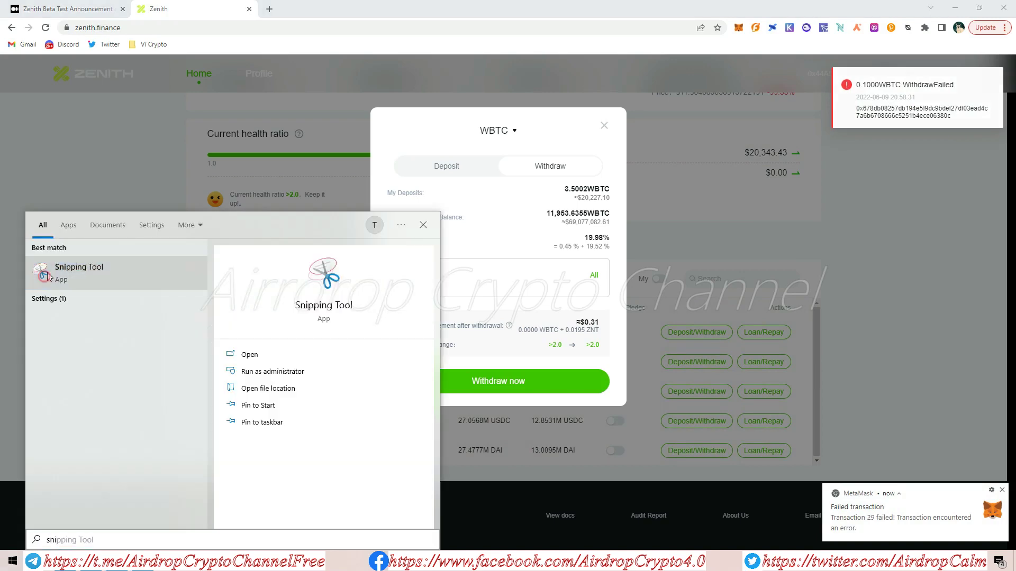
left_click(85, 268)
left_click(507, 27)
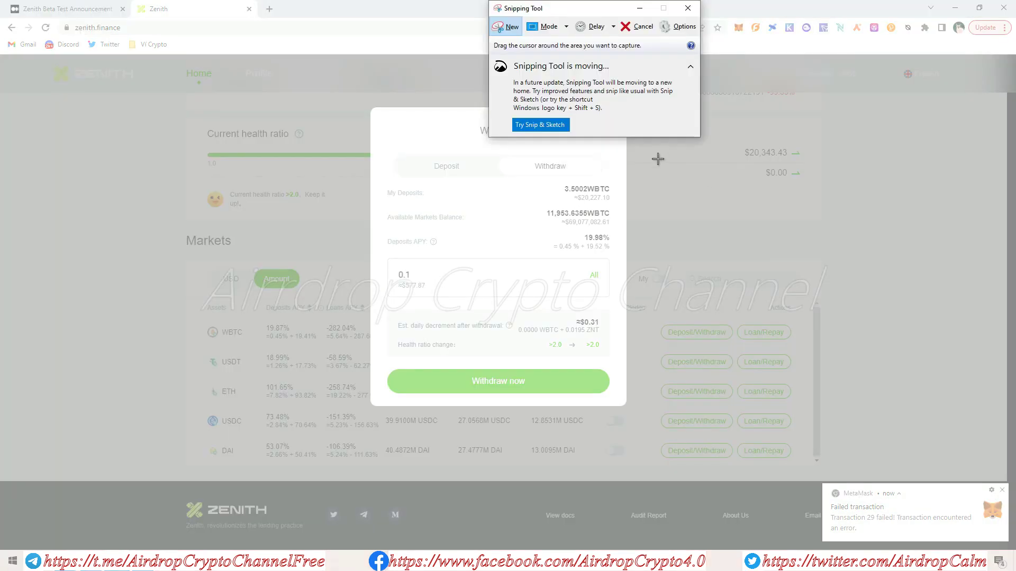
left_click_drag(654, 158, 1011, 547)
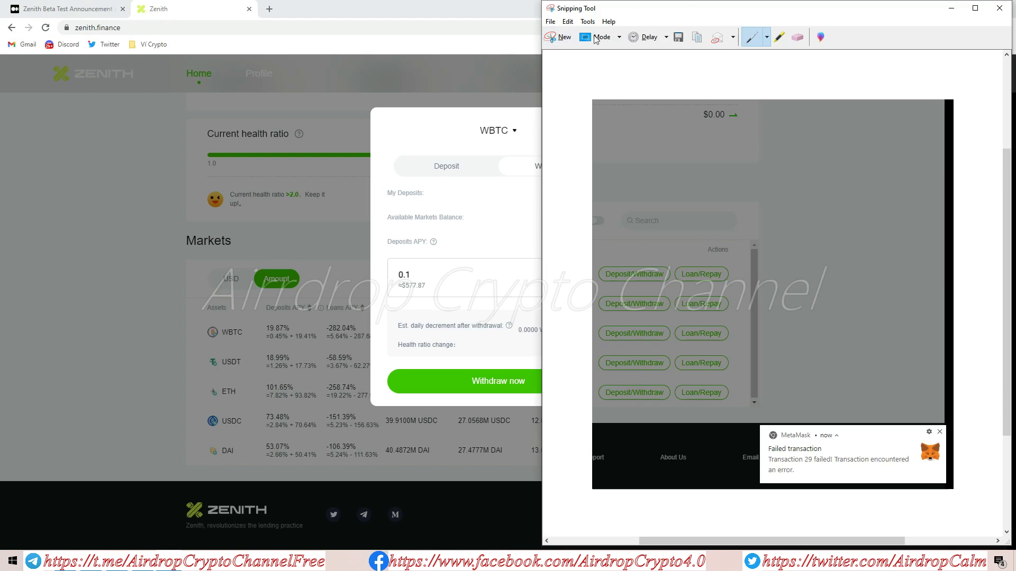
- Open the Save As dialog for the snip, dismiss it, and close Snipping Tool
left_click(551, 22)
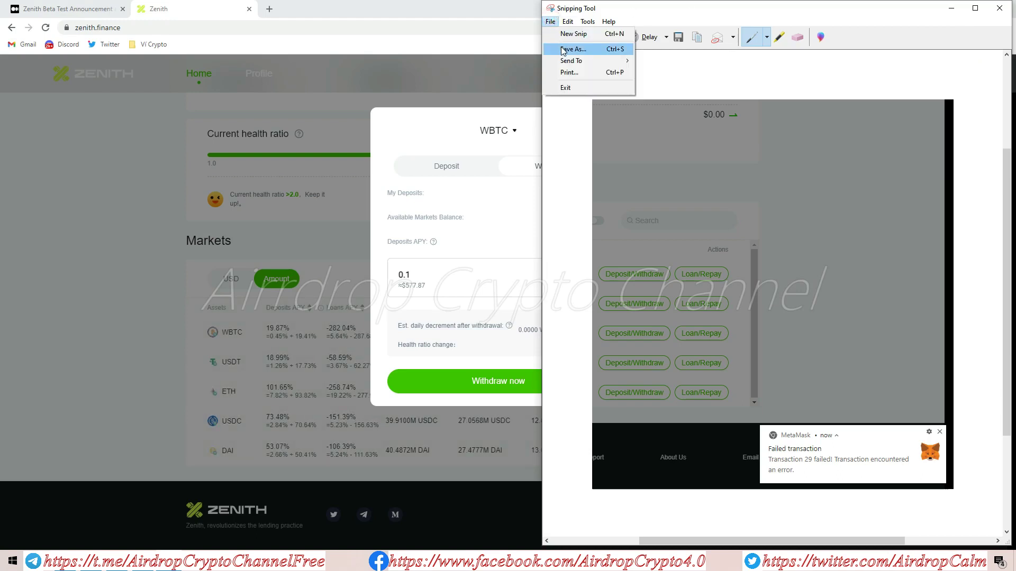
left_click(563, 49)
left_click(1003, 34)
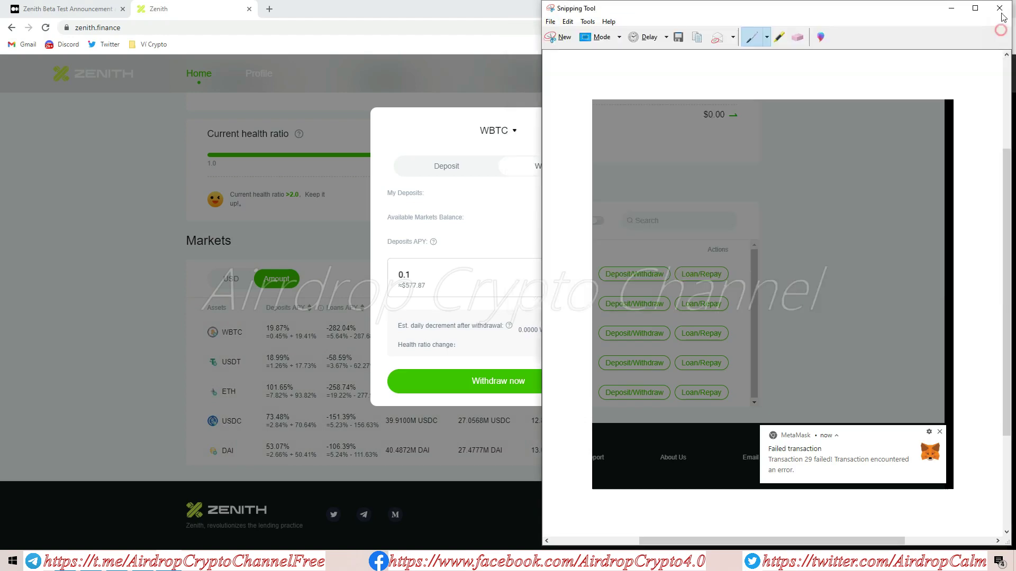
left_click(1000, 8)
left_click(821, 285)
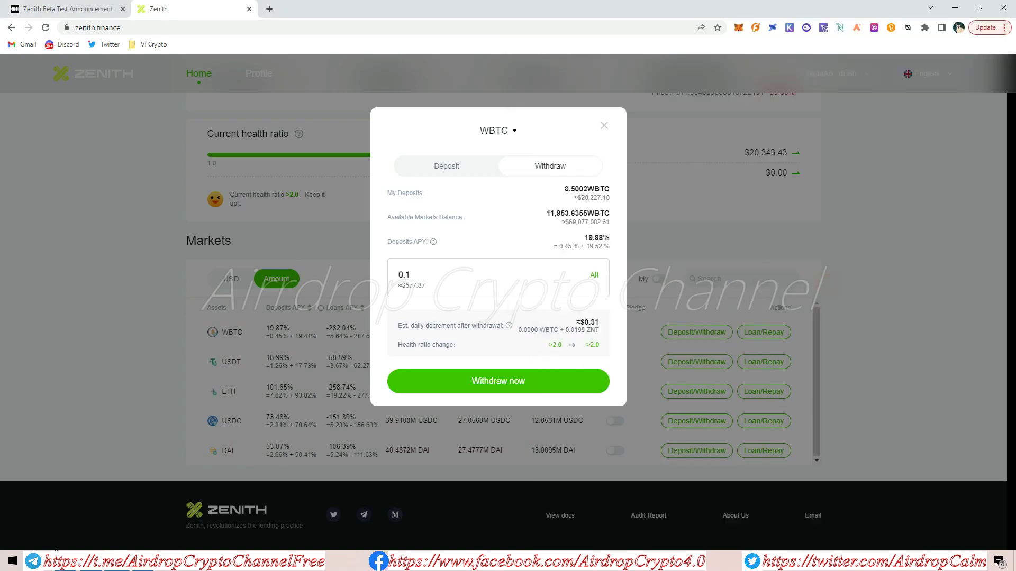
key("super")
left_click(552, 377)
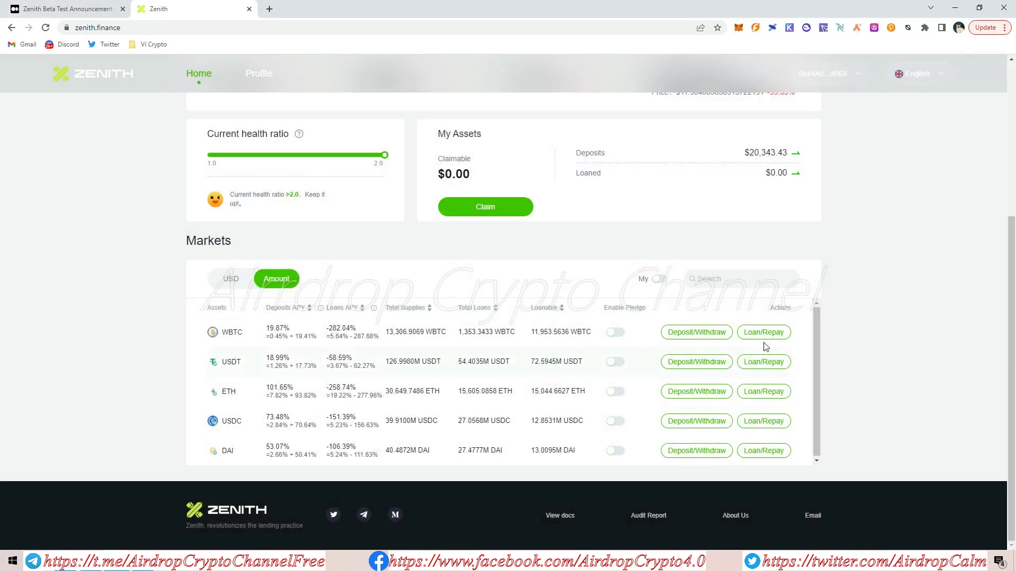
- Withdraw 0.2 WBTC from the WBTC market and confirm the transaction in MetaMask
left_click(698, 333)
left_click(548, 170)
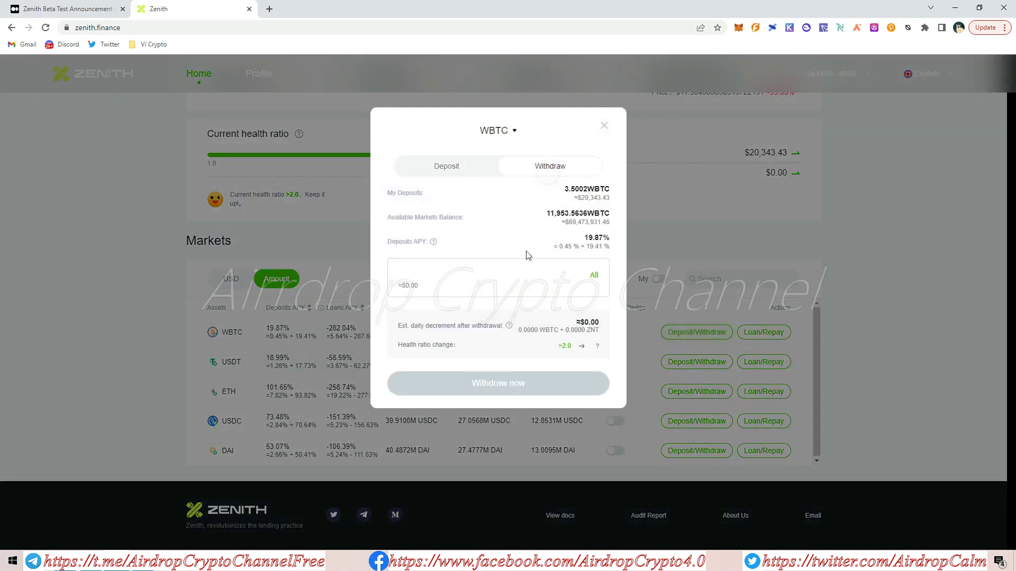
left_click(449, 272)
type("0.2")
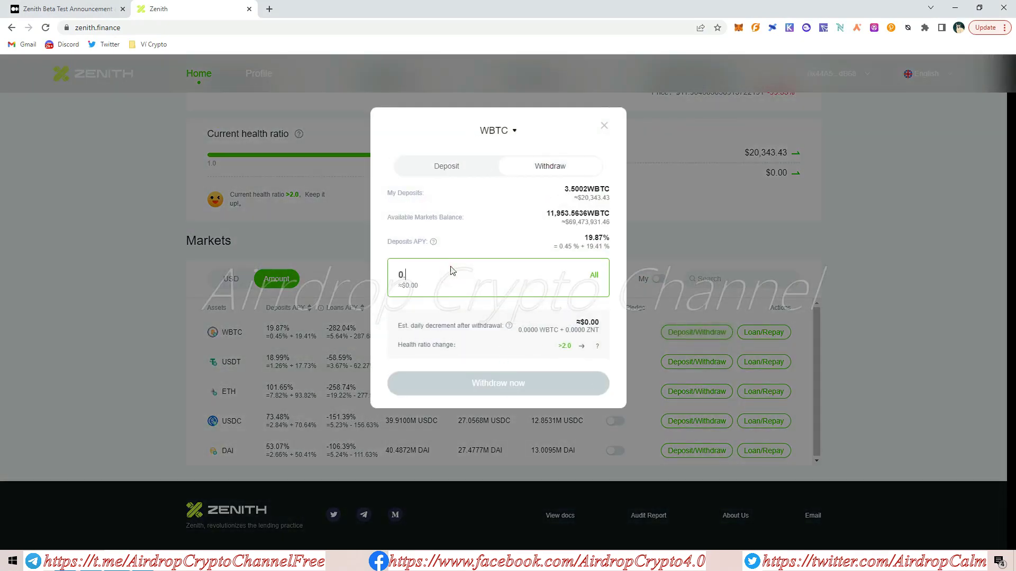
left_click(541, 379)
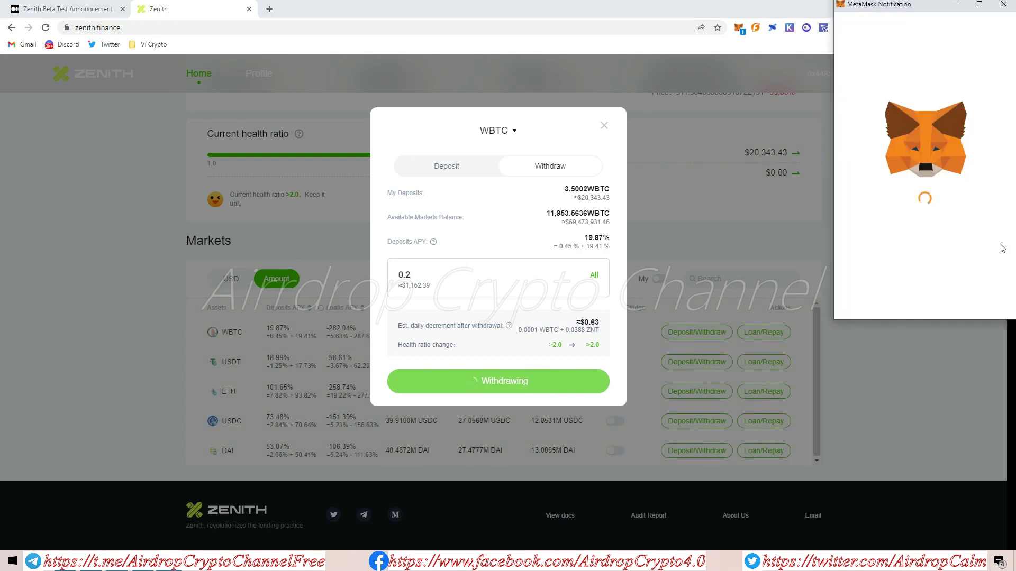
scroll(993, 237, "down", 2)
scroll(979, 293, "down", 2)
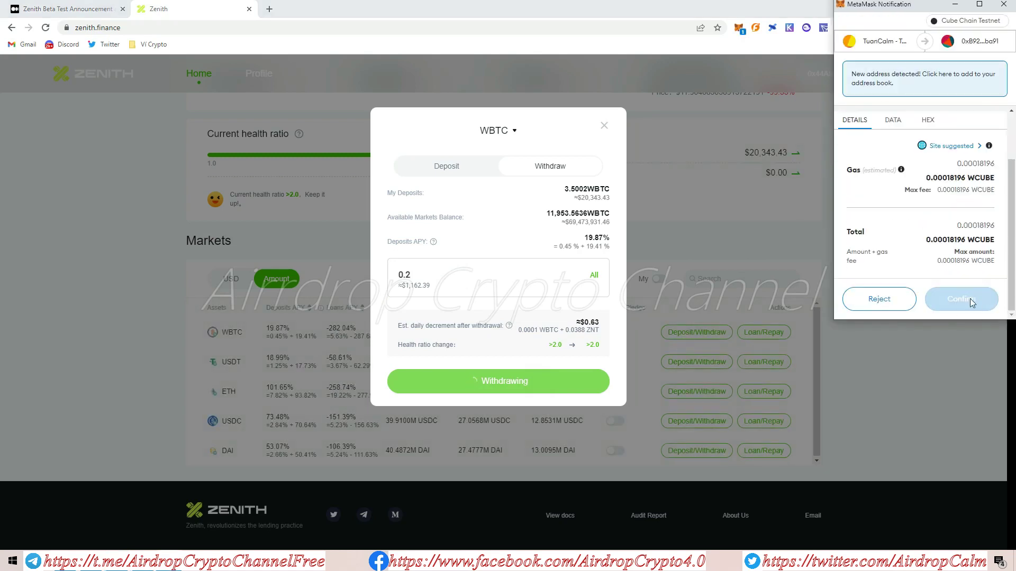
scroll(976, 313, "down", 2)
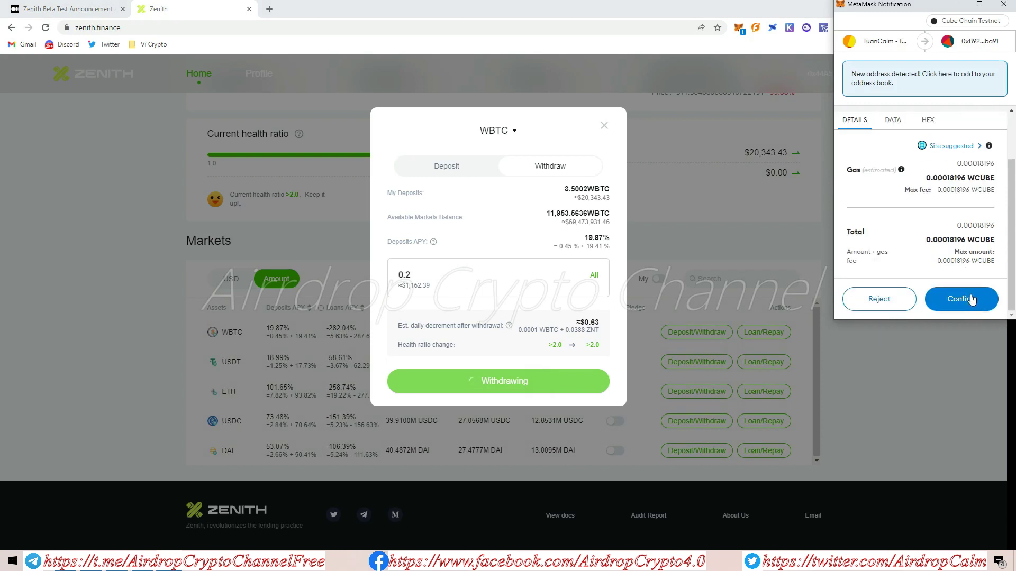
left_click(974, 300)
- Open Snipping Tool, start a new snip, and minimize the tool
left_click(12, 561)
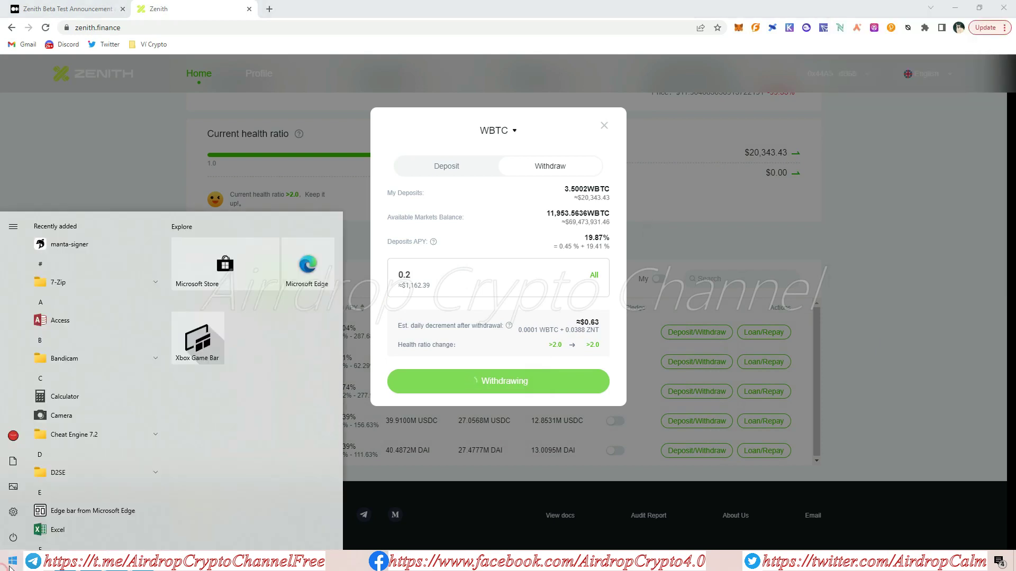
type("sni")
left_click(128, 270)
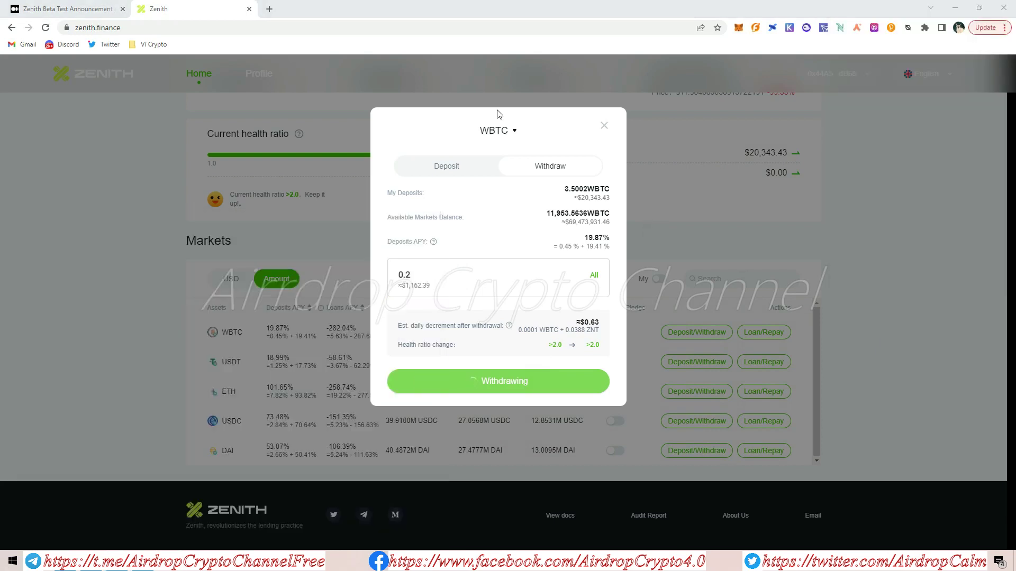
left_click(505, 26)
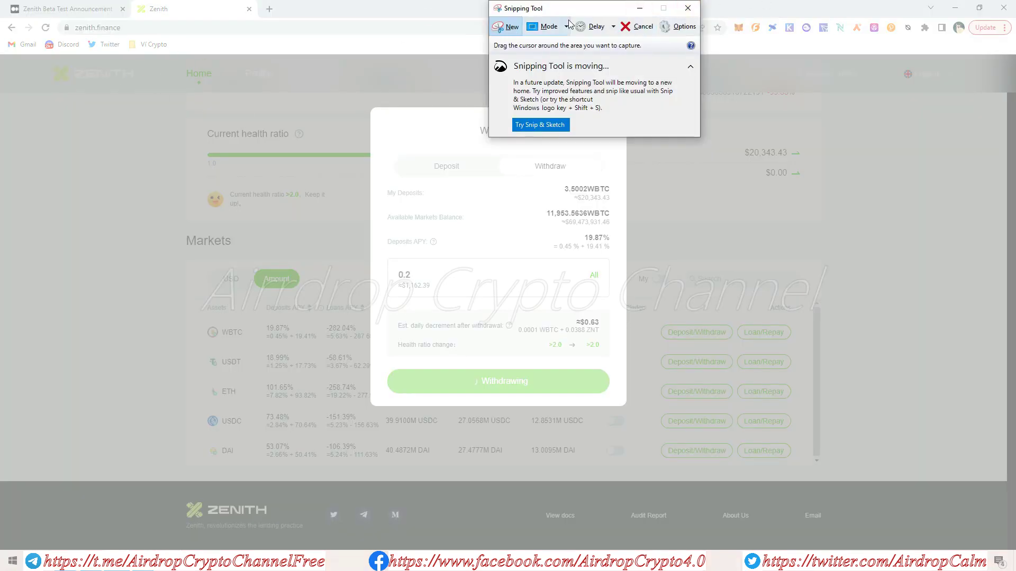
left_click(639, 8)
mouse_move(168, 561)
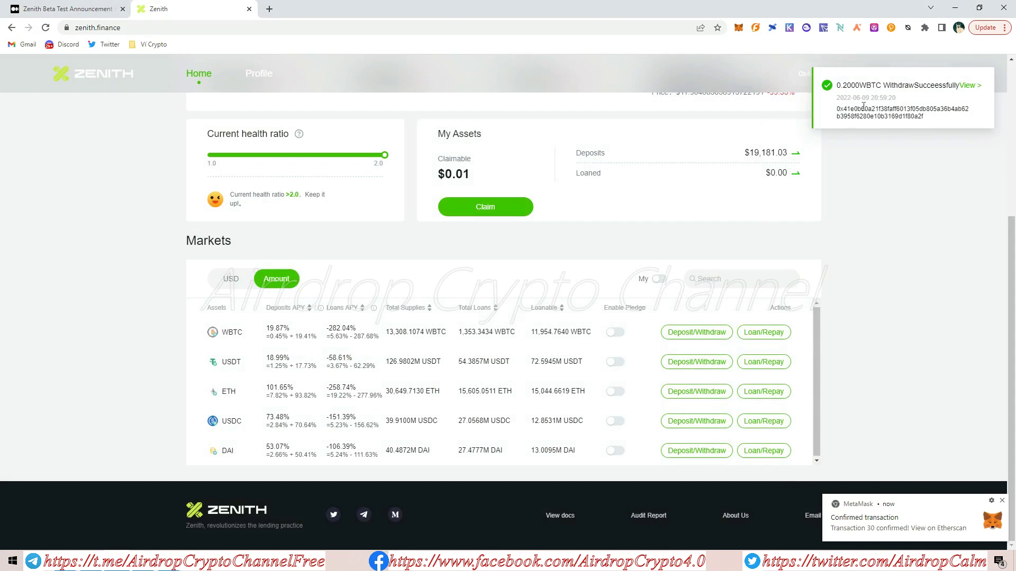
- Follow the Go enable Pledge link from the WBTC loan form and look through the profile's loans, liquidation and deposits
left_click(757, 334)
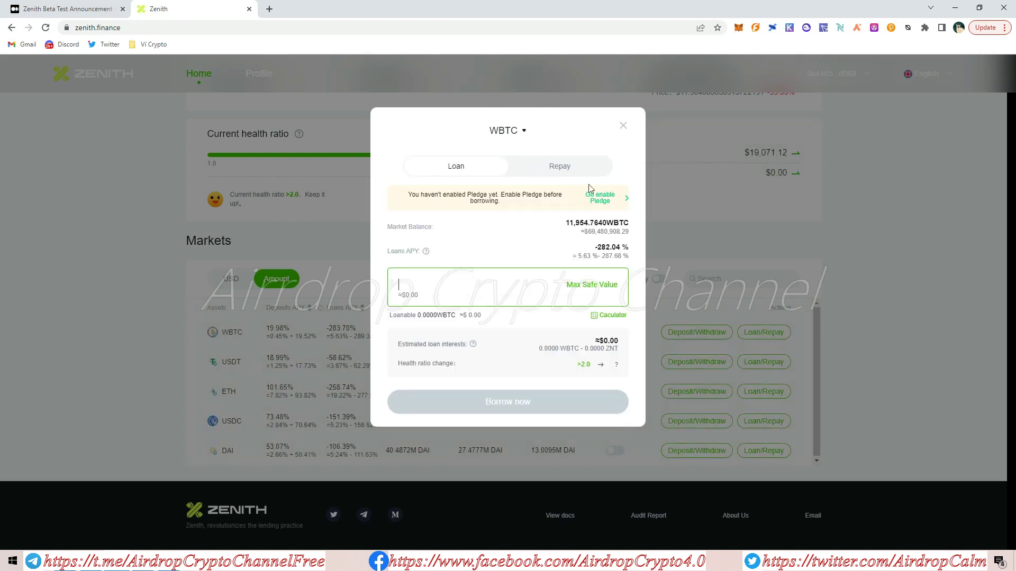
left_click(610, 197)
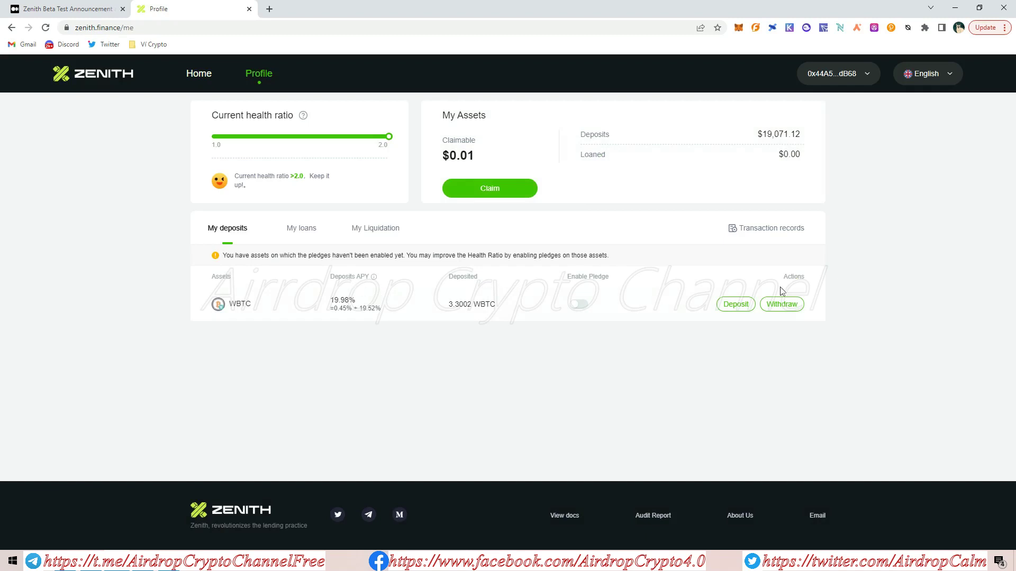
left_click(314, 229)
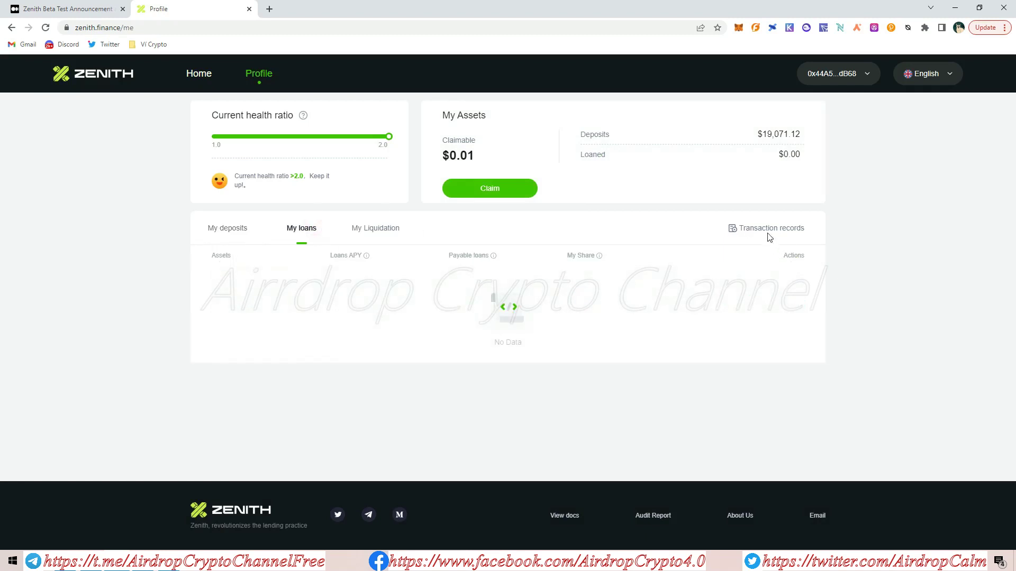
left_click(365, 227)
left_click(241, 235)
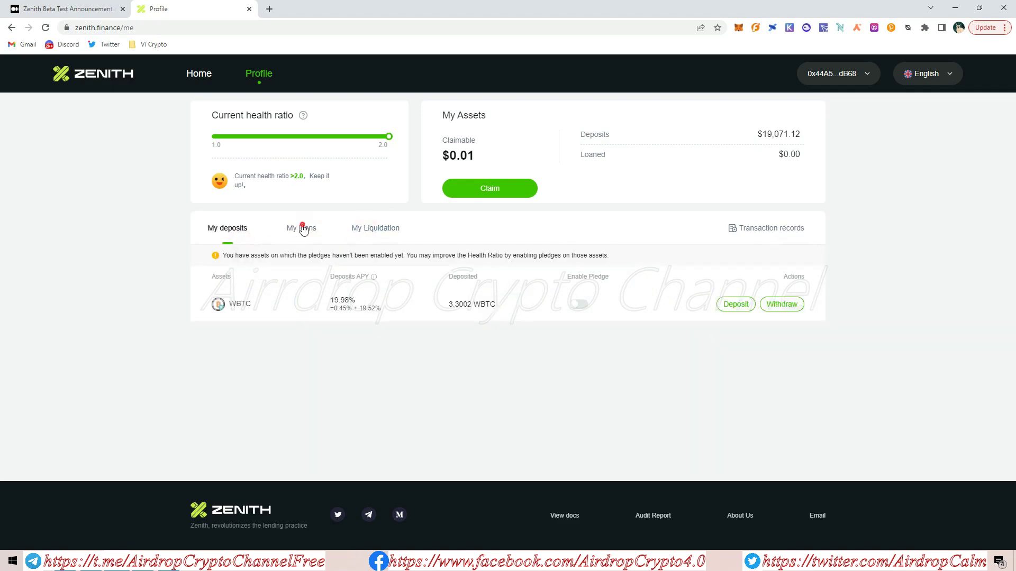
left_click(301, 227)
left_click(234, 235)
- Try to claim the available rewards on the profile page and approve the transaction in MetaMask
left_click(494, 182)
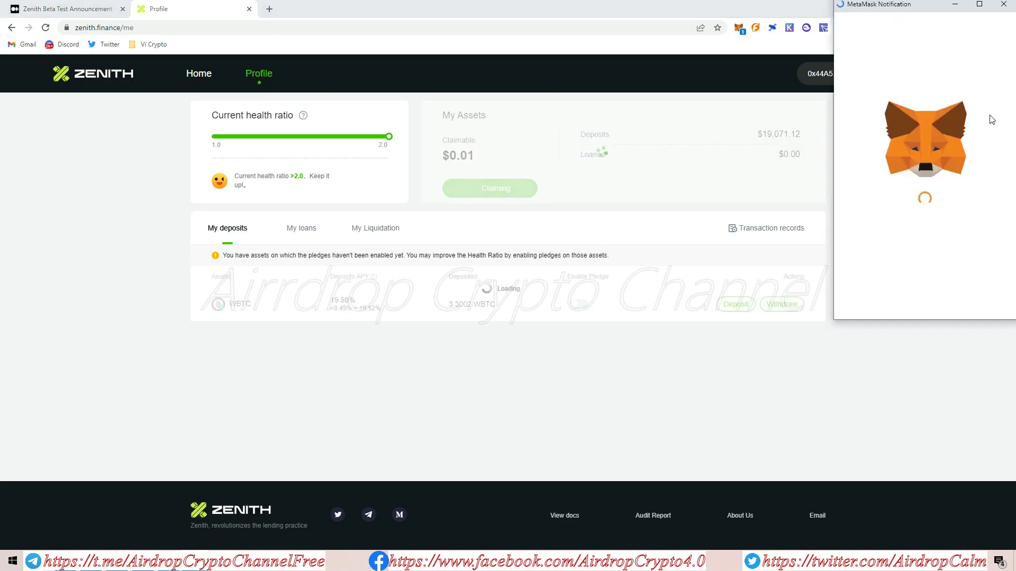
scroll(995, 220, "down", 2)
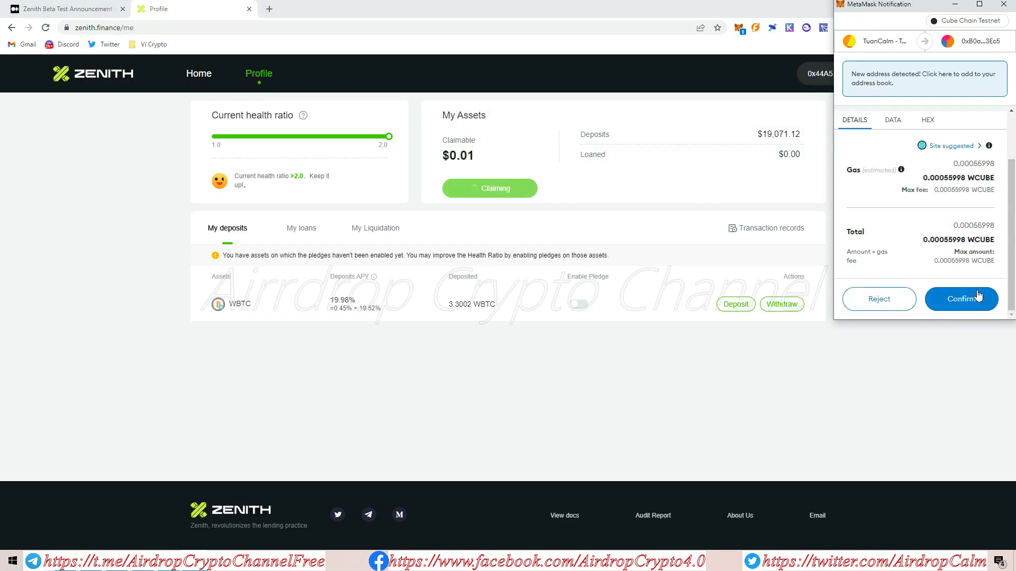
left_click(982, 290)
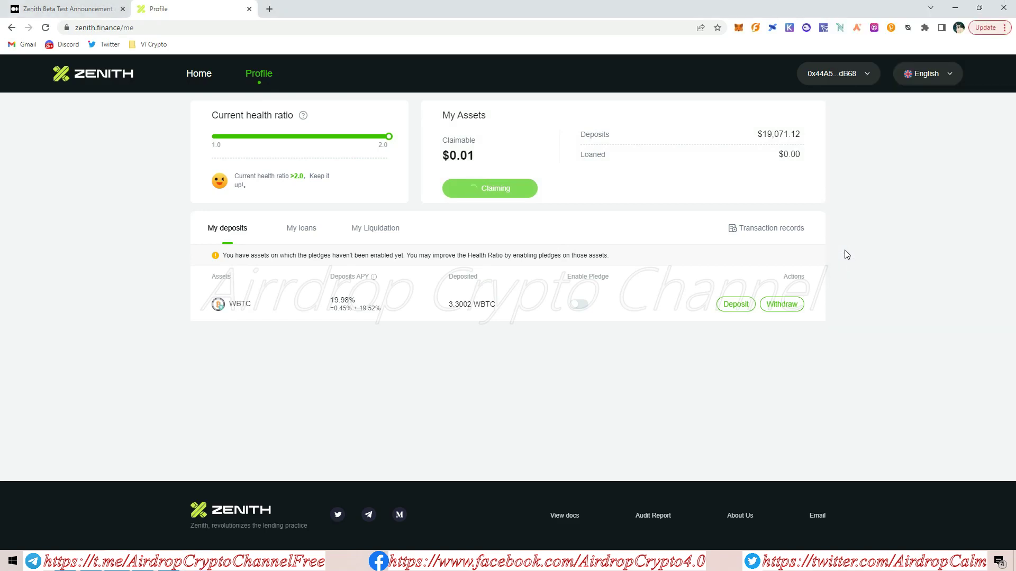
- Enable the pledge for the WBTC deposit and confirm its transaction in MetaMask
left_click(581, 305)
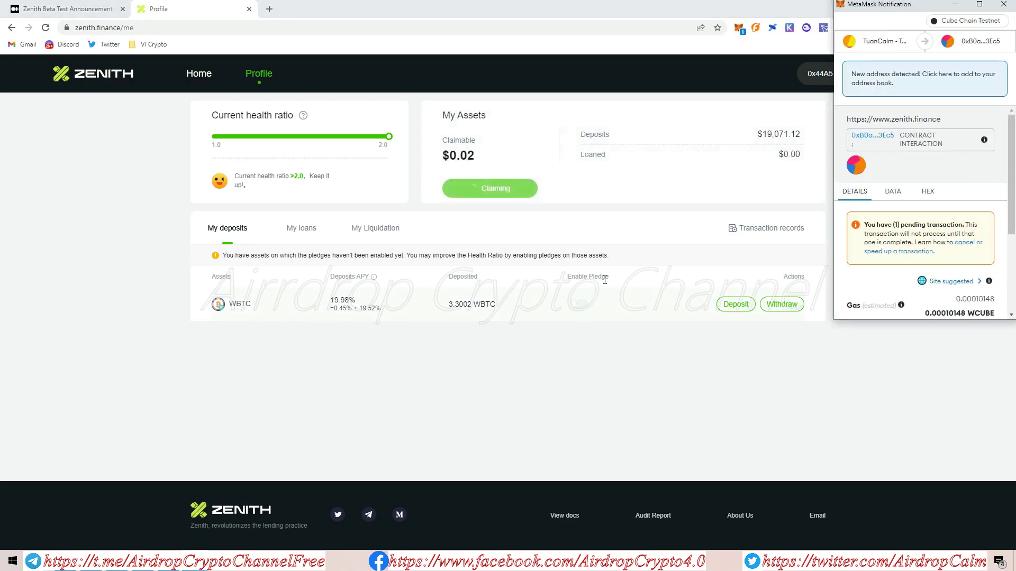
scroll(982, 265, "down", 3)
left_click(983, 312)
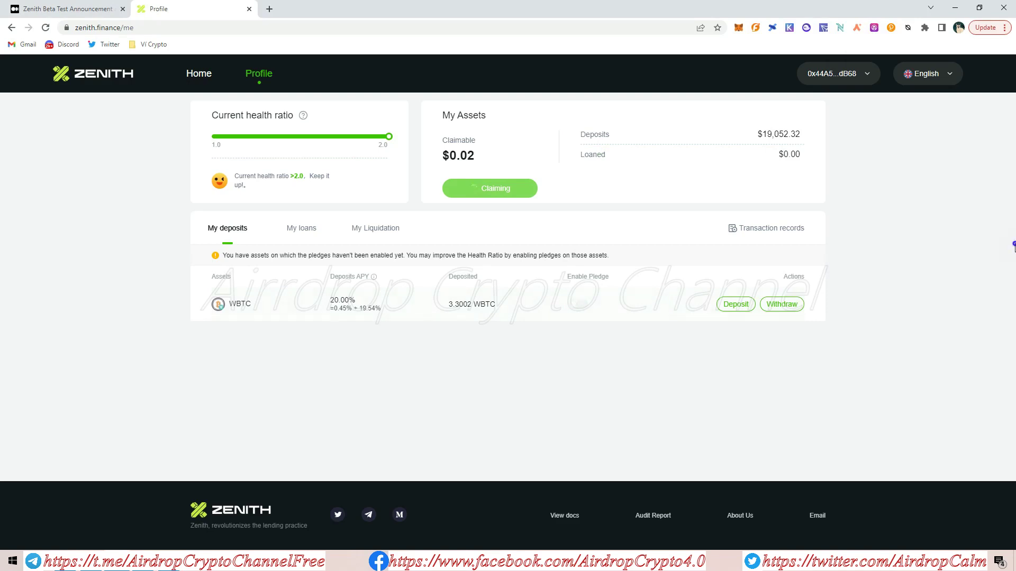
- Translate the profile page into Vietnamese and switch it back to English
right_click(850, 306)
left_click(931, 421)
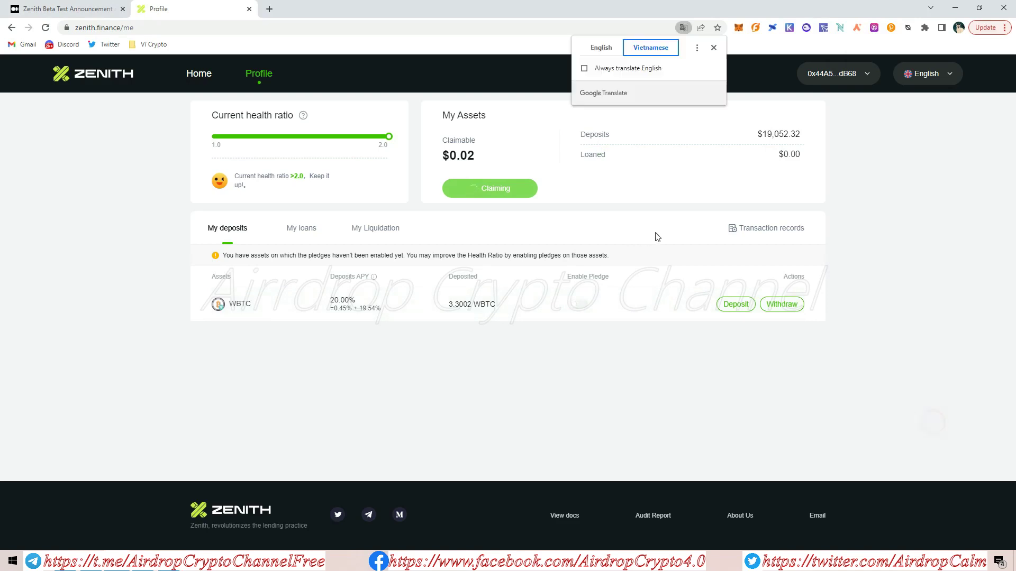
left_click(601, 47)
left_click(650, 47)
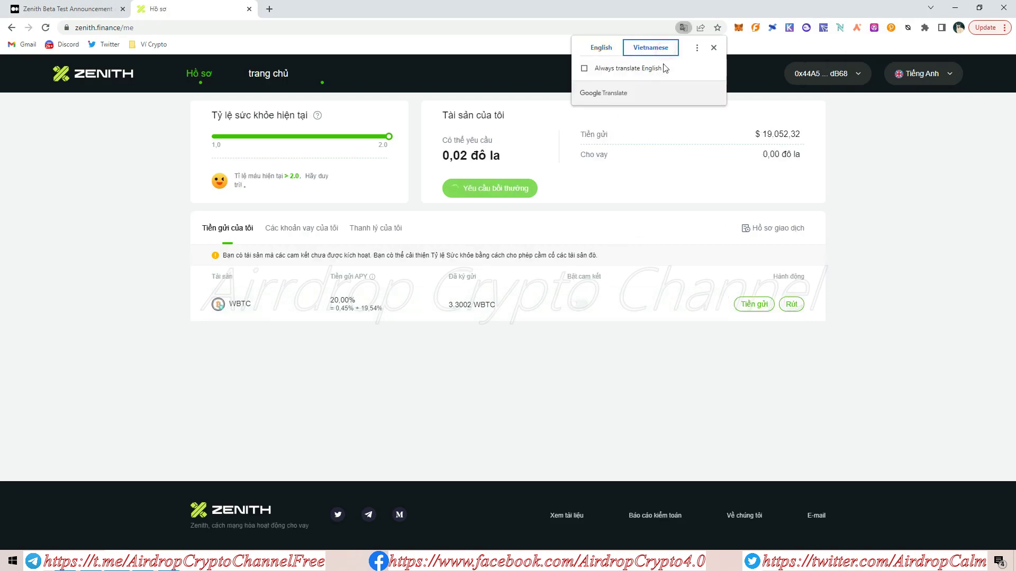
left_click(602, 47)
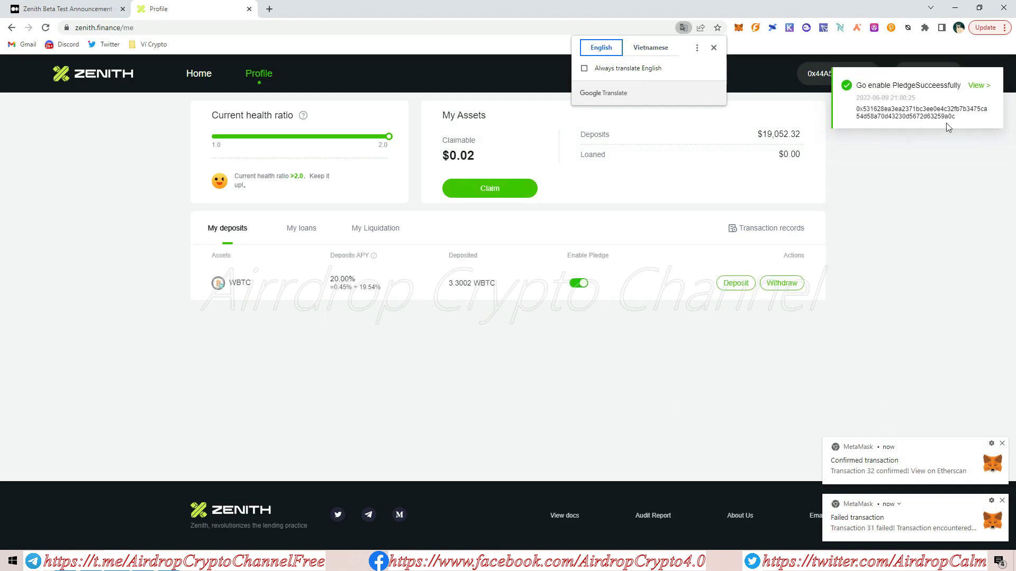
- Try claiming the rewards again and return to the Markets list on the Zenith home page
left_click(455, 191)
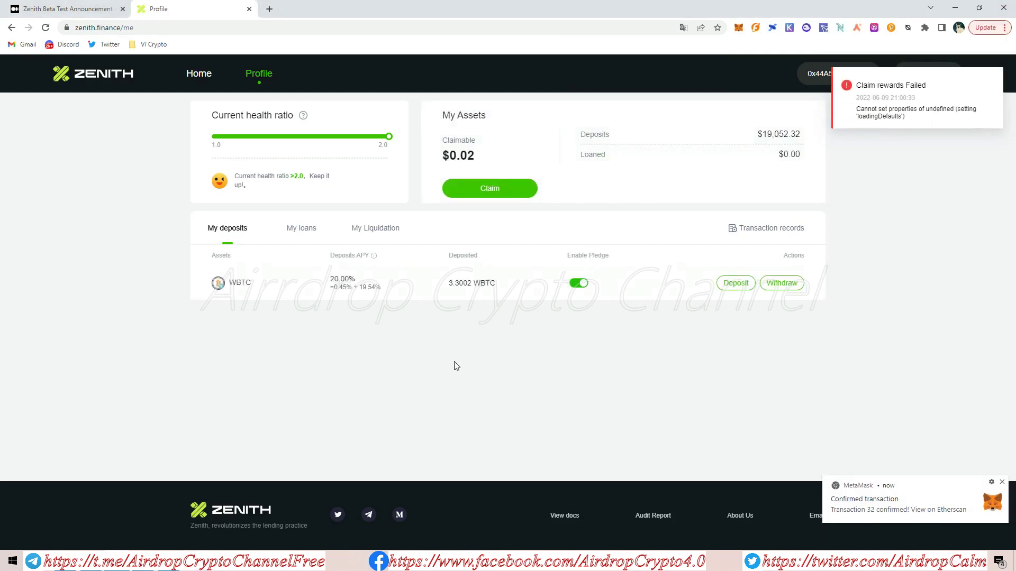
left_click(206, 74)
scroll(500, 413, "down", 3)
scroll(500, 412, "down", 2)
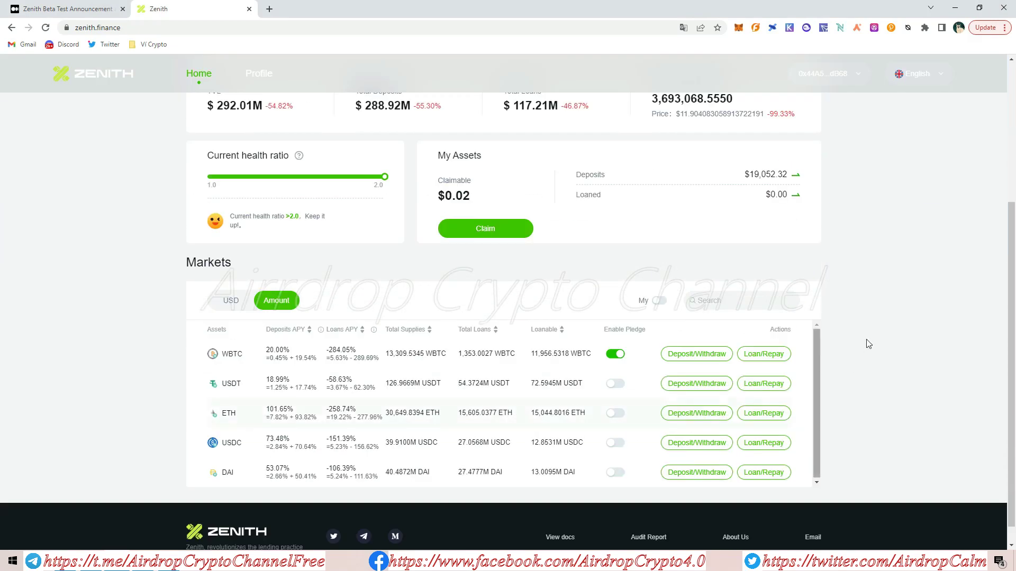
- Request a WBTC loan for the Max Safe Value and confirm the transaction in MetaMask
left_click(767, 354)
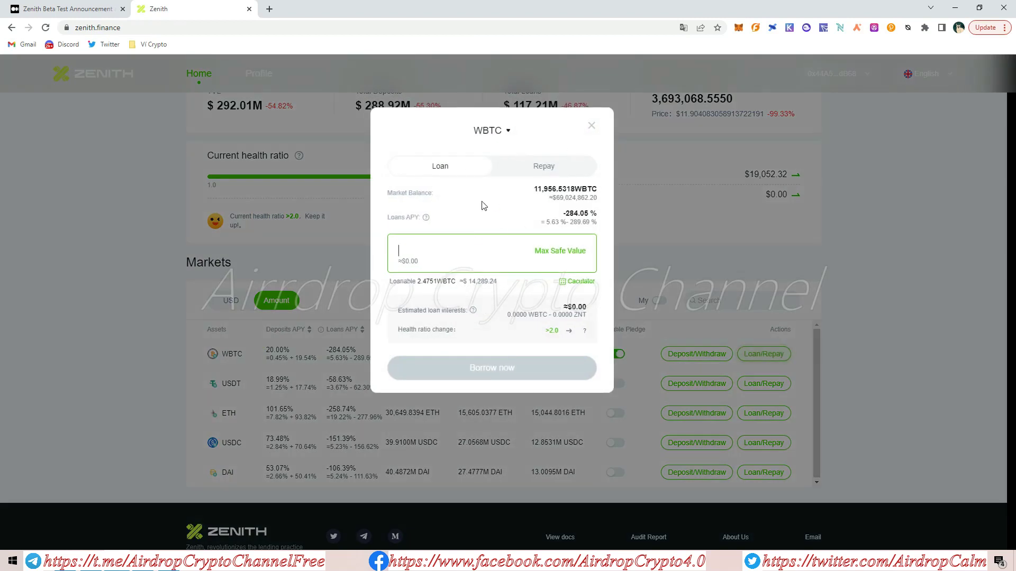
left_click(546, 255)
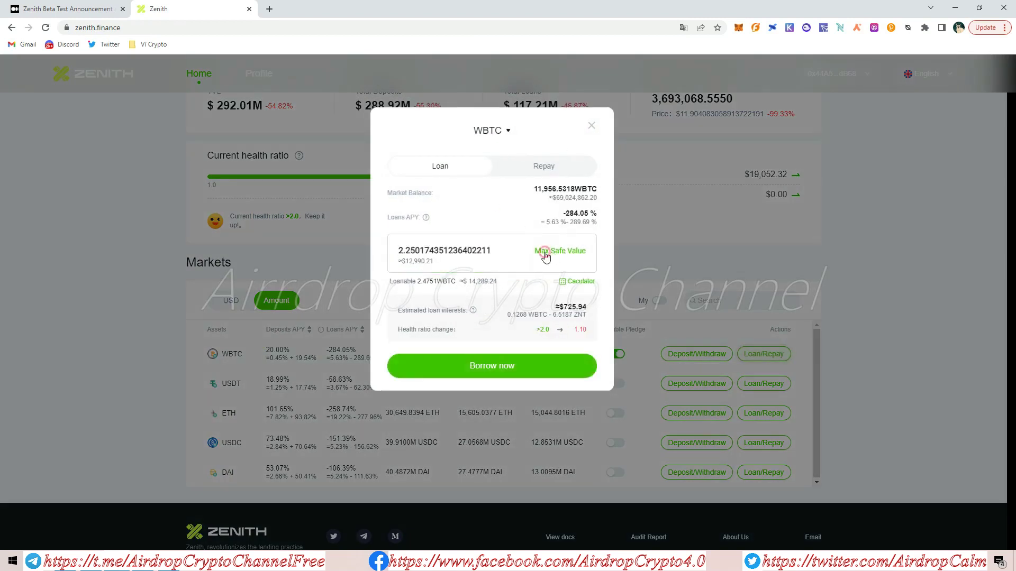
left_click(522, 370)
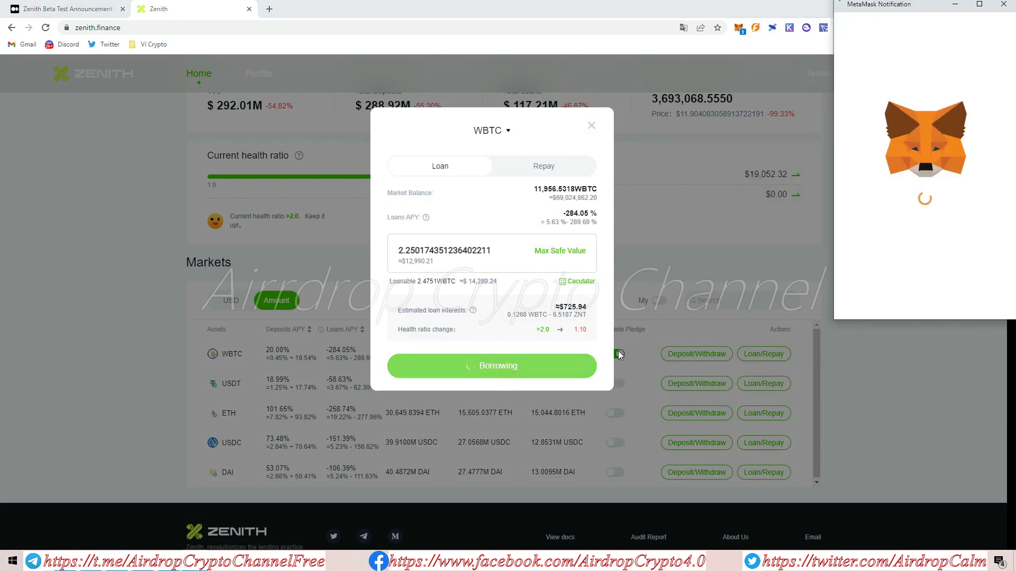
scroll(1007, 221, "down", 3)
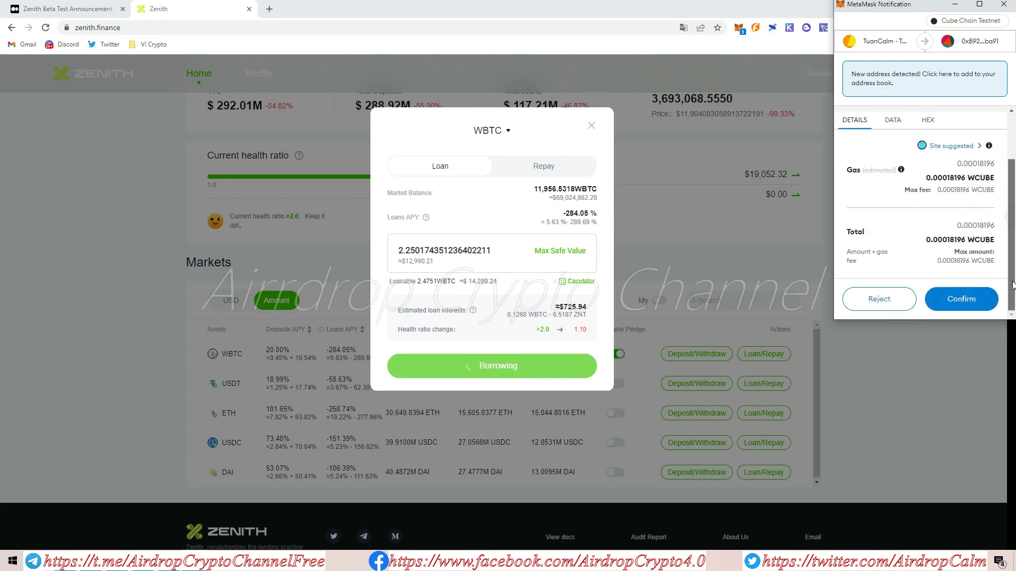
left_click(971, 298)
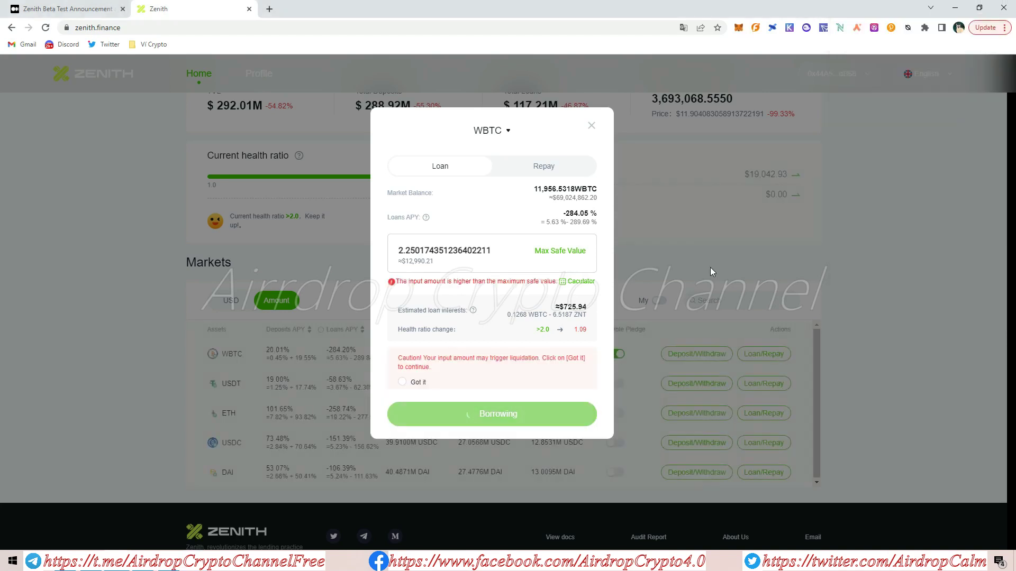